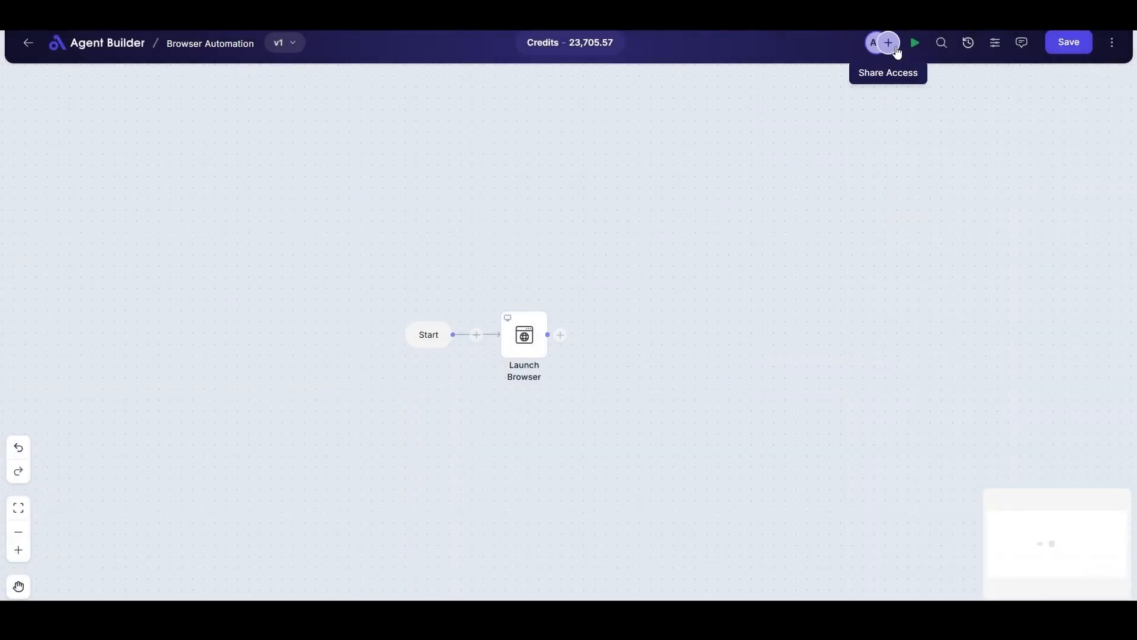
Step: Run the workflow once and add a Populate Text Field on Web Page node after Launch Browser
left_click(915, 42)
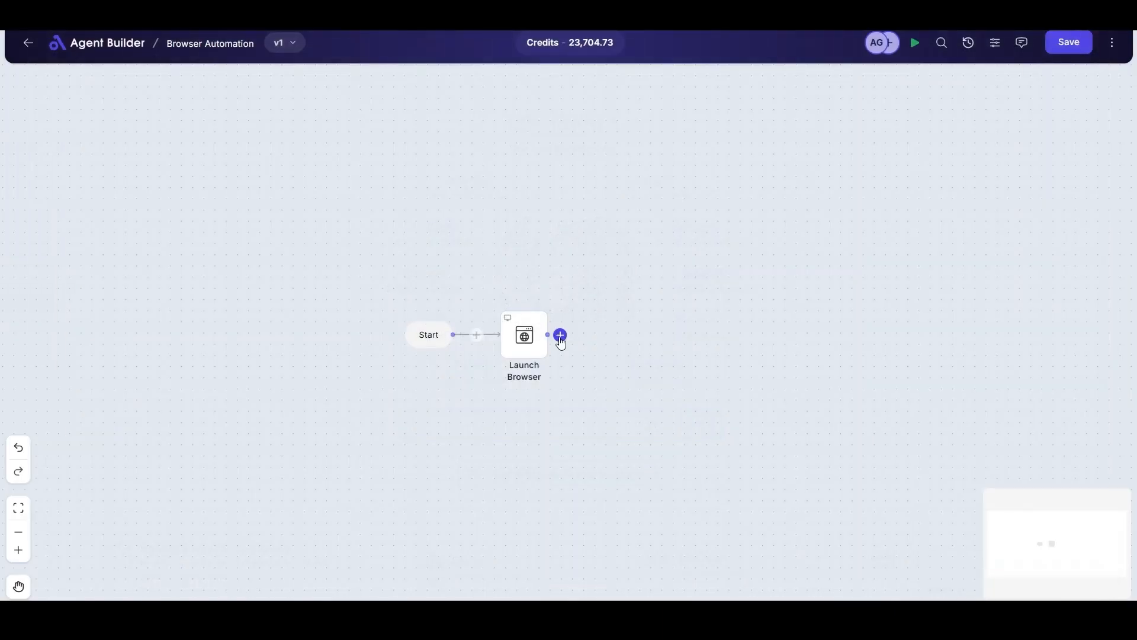
left_click(560, 336)
scroll(846, 420, "down", 10)
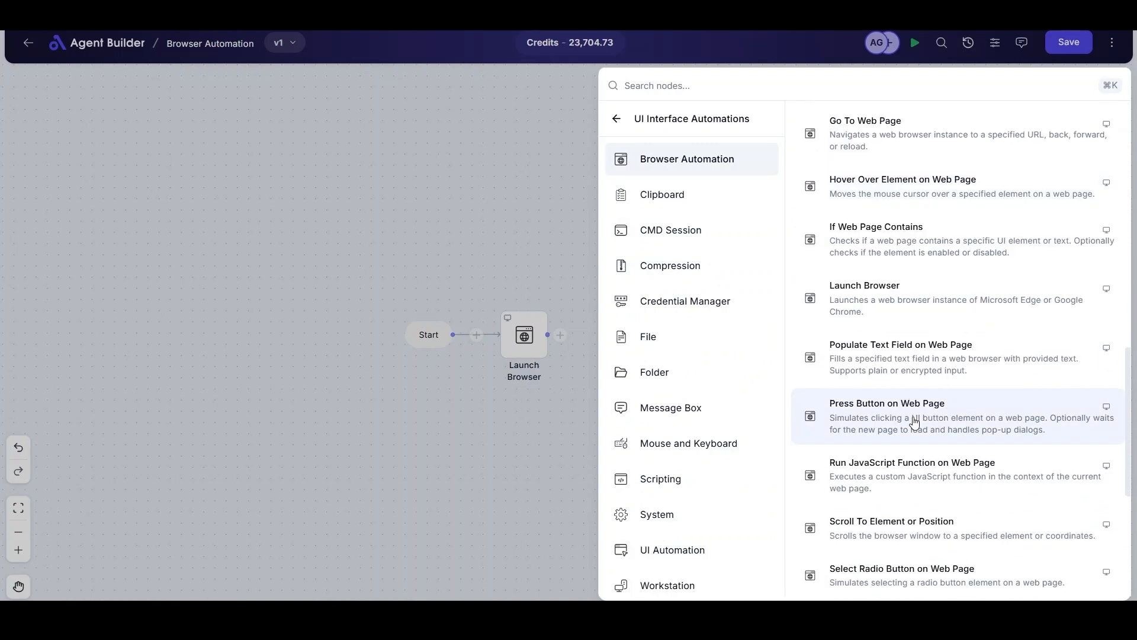
left_click(920, 368)
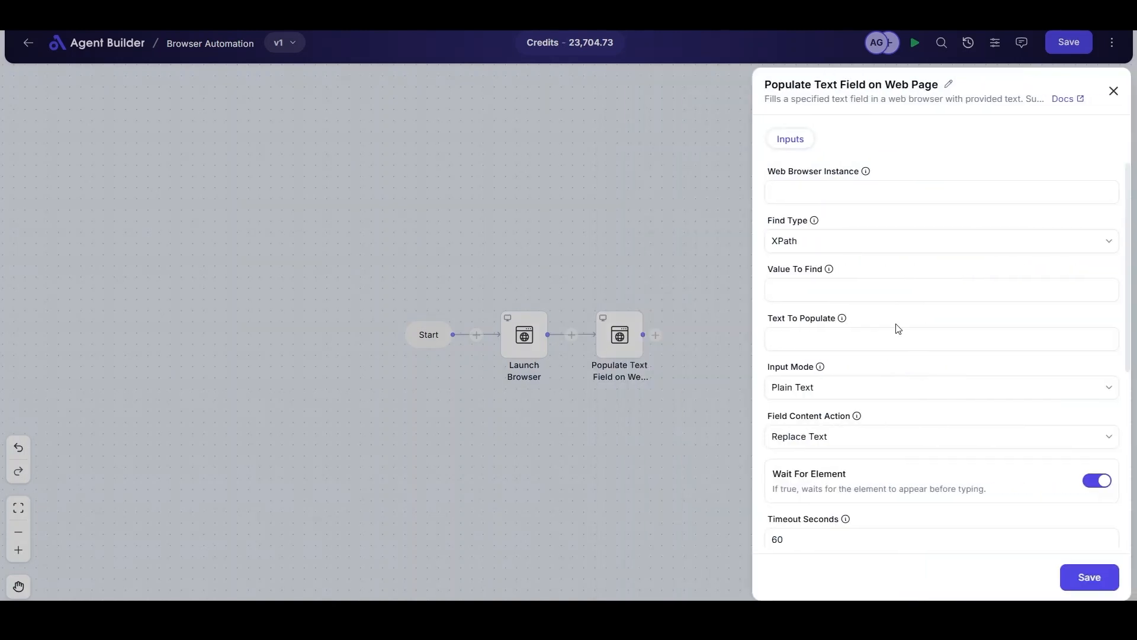
Step: Set the text field node's Web Browser Instance to the WebBrowserInstance variable and its Find Type to XPath
left_click(898, 192)
left_click(1084, 181)
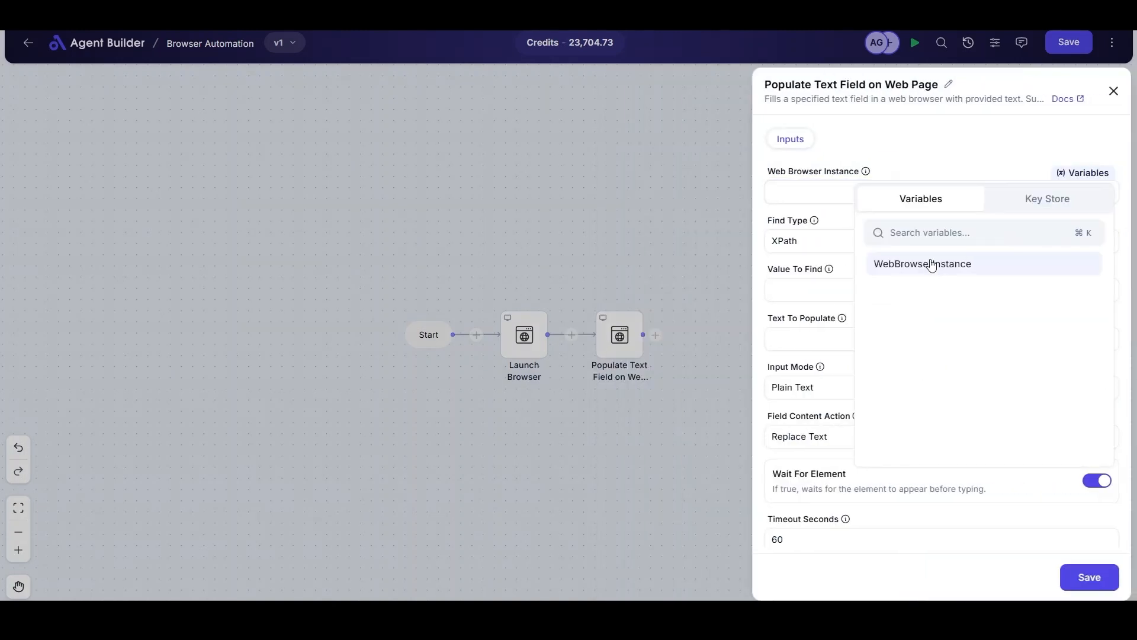
left_click(927, 263)
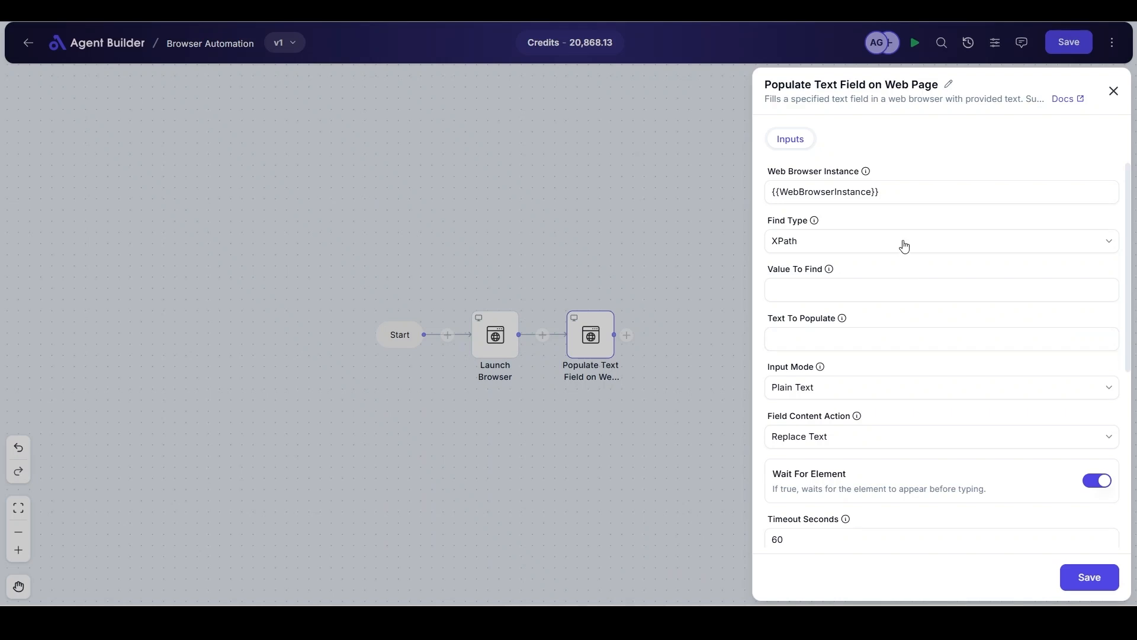
left_click(904, 246)
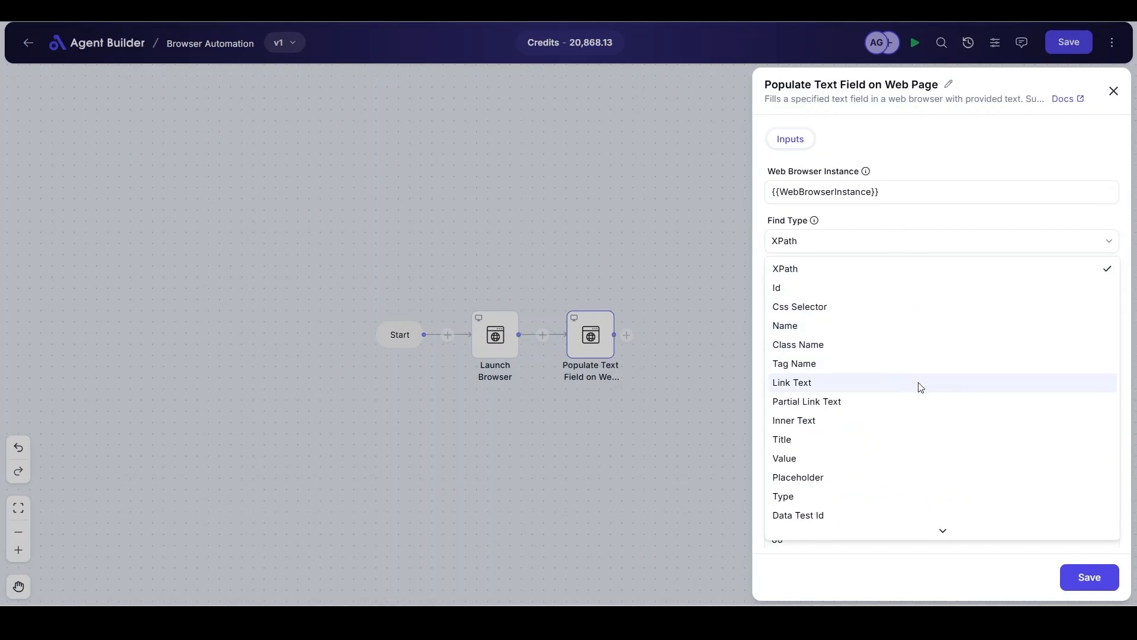
scroll(921, 387, "down", 3)
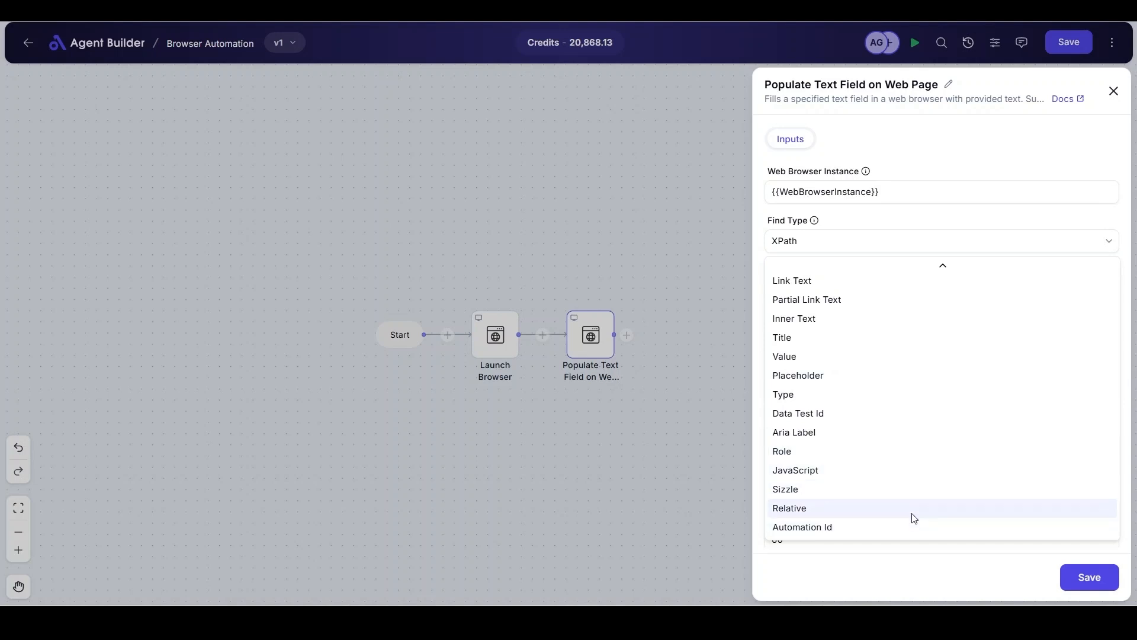
scroll(871, 352, "up", 3)
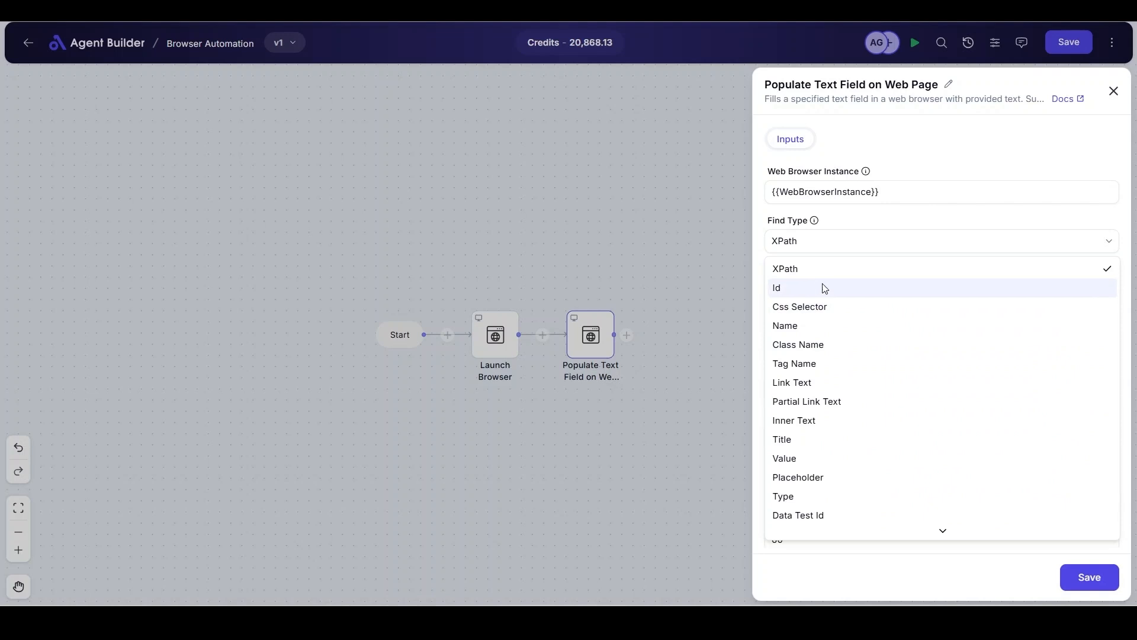
left_click(818, 278)
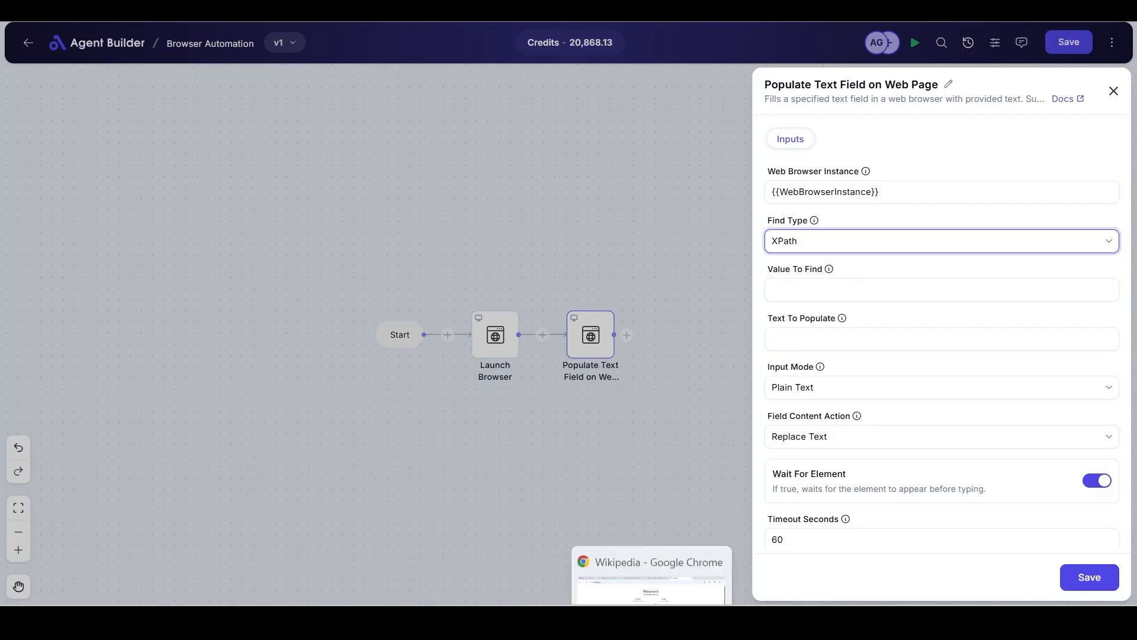
Step: Switch to the Wikipedia page in Chrome and inspect its search box with the developer tools
left_click(652, 620)
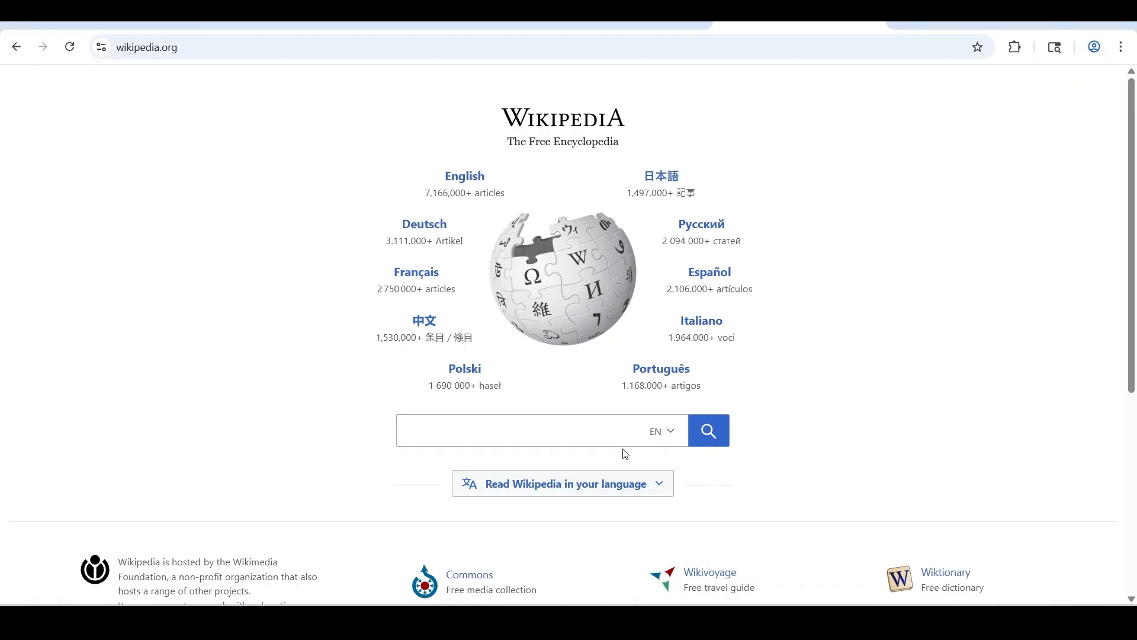
left_click(480, 434)
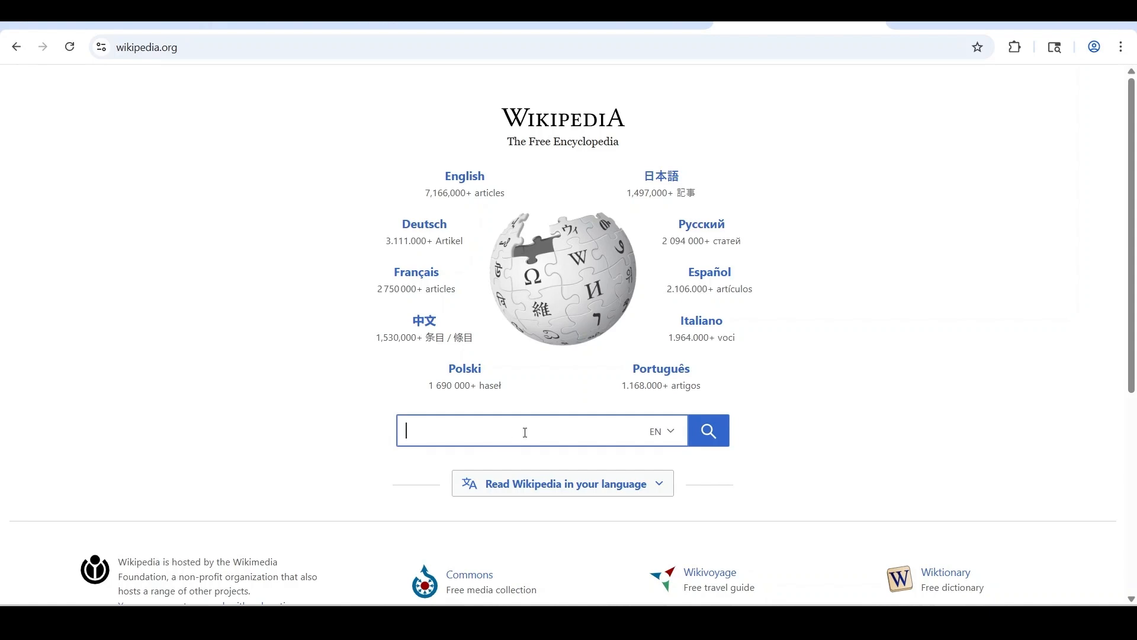
right_click(830, 292)
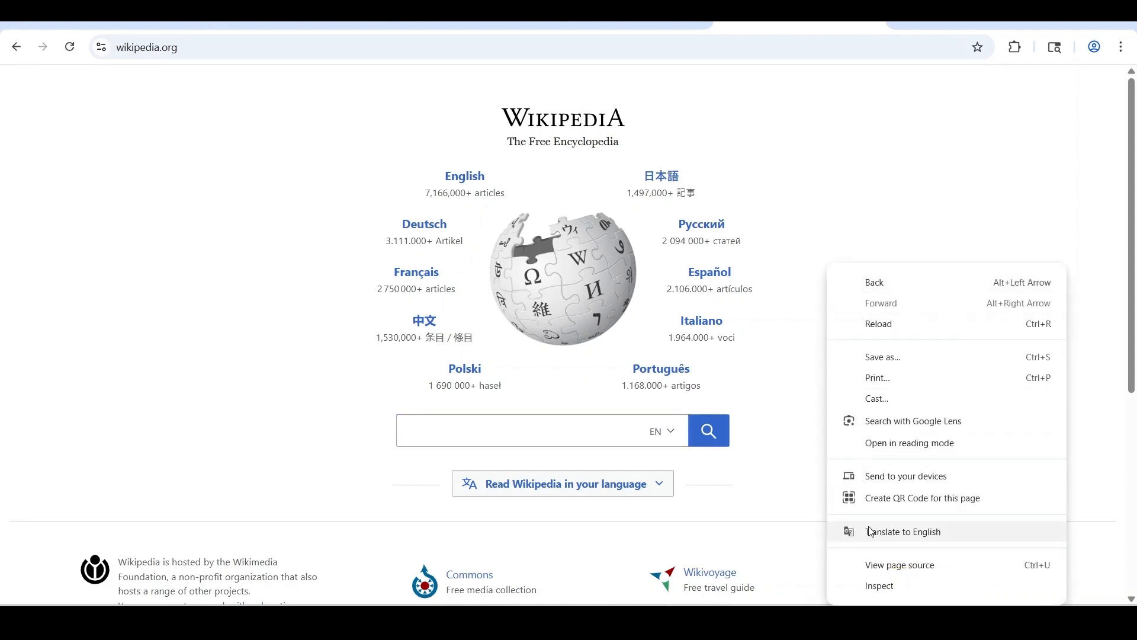
left_click(880, 583)
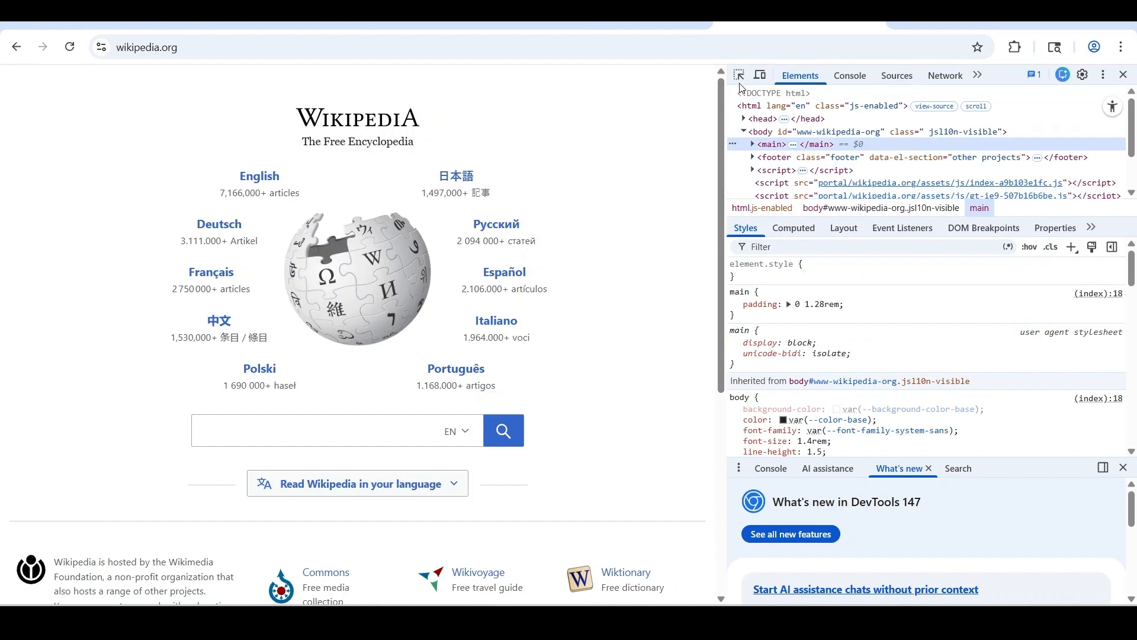
left_click(740, 80)
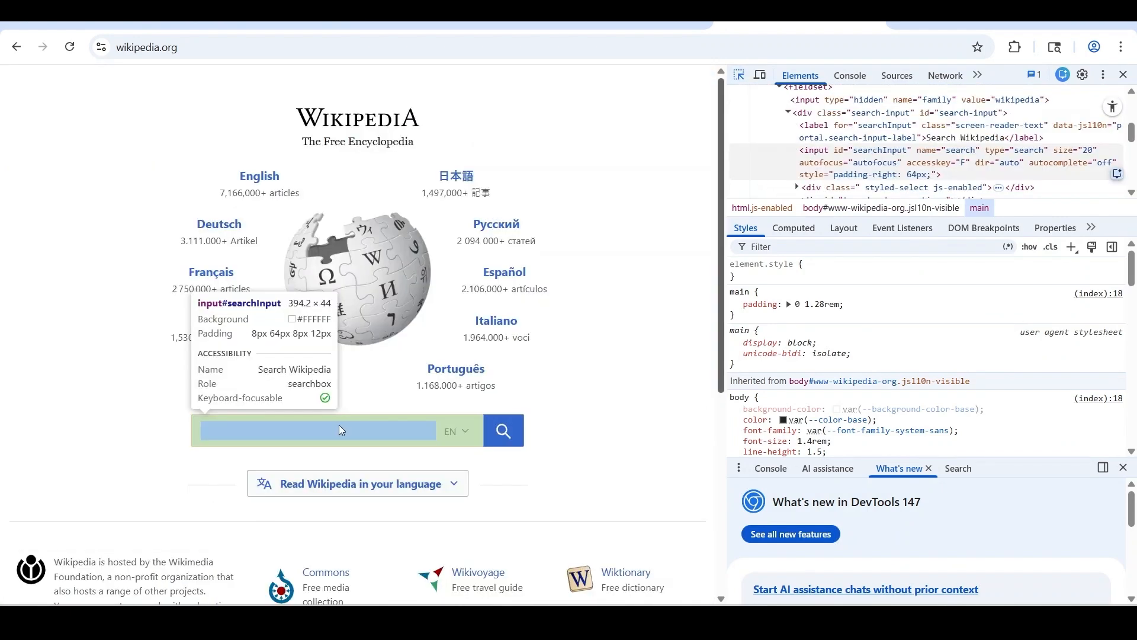
left_click(339, 425)
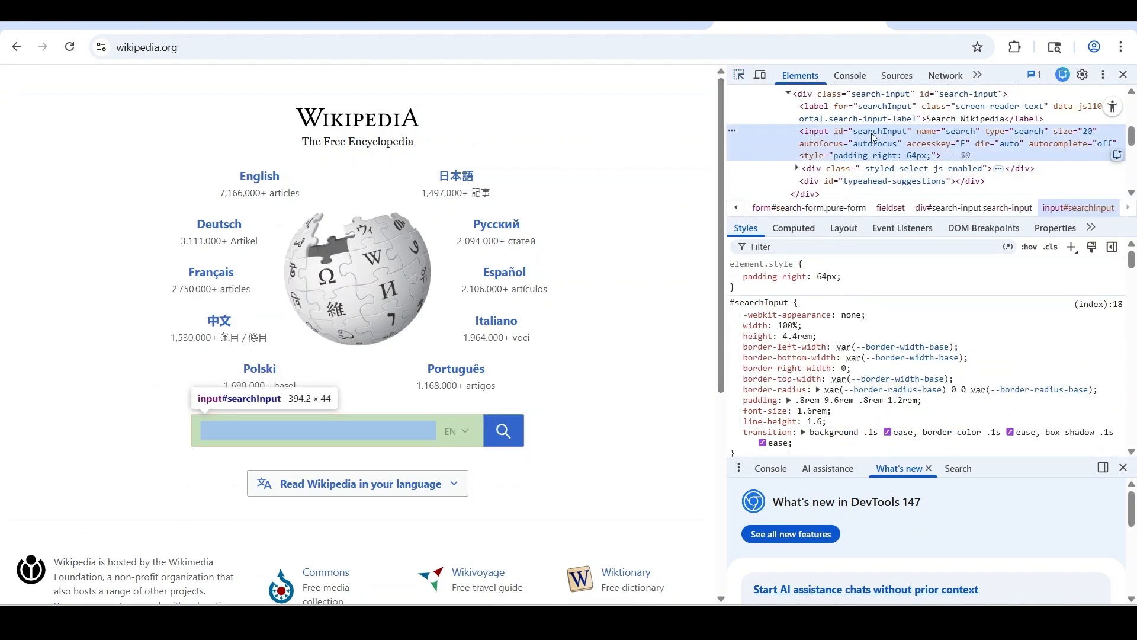
Step: Copy the XPath of the searchInput element from the page code
right_click(899, 148)
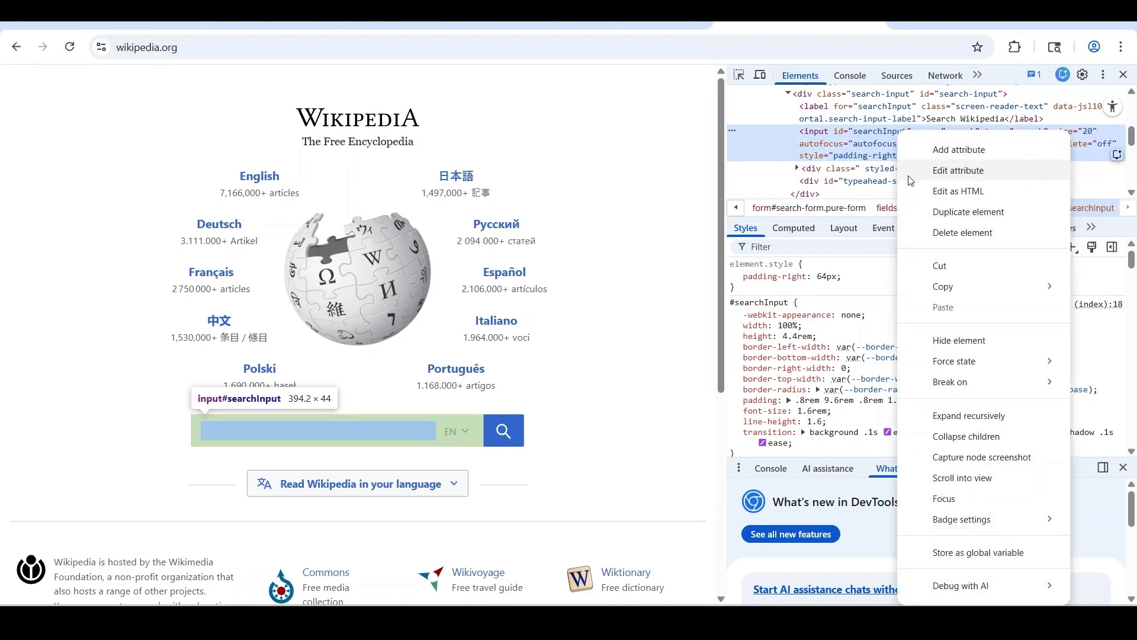
mouse_move(931, 288)
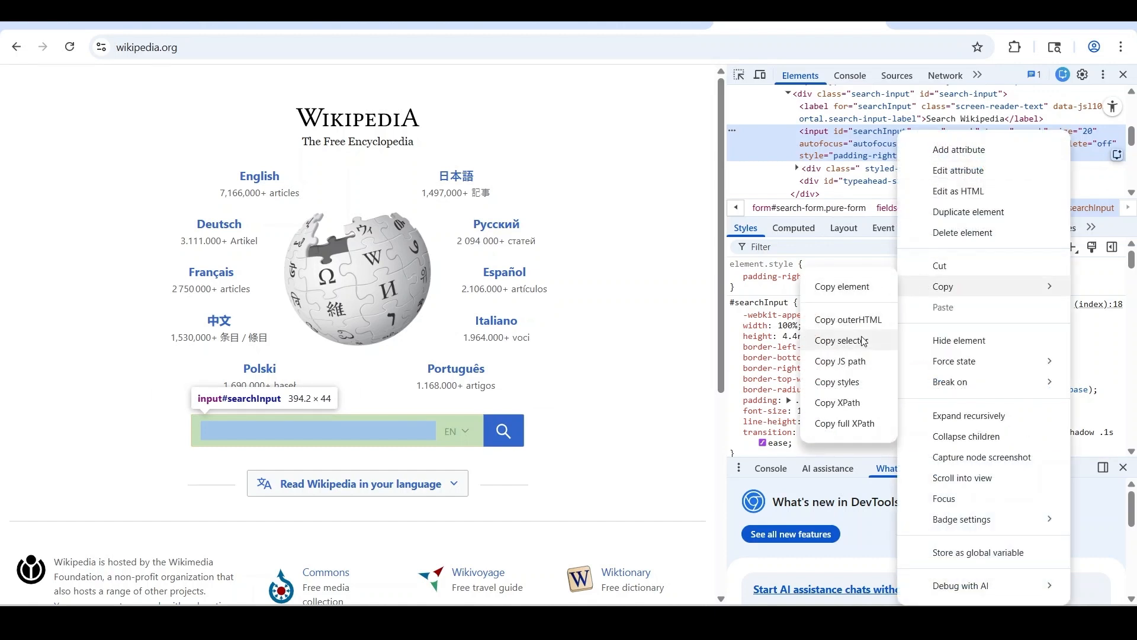
left_click(842, 403)
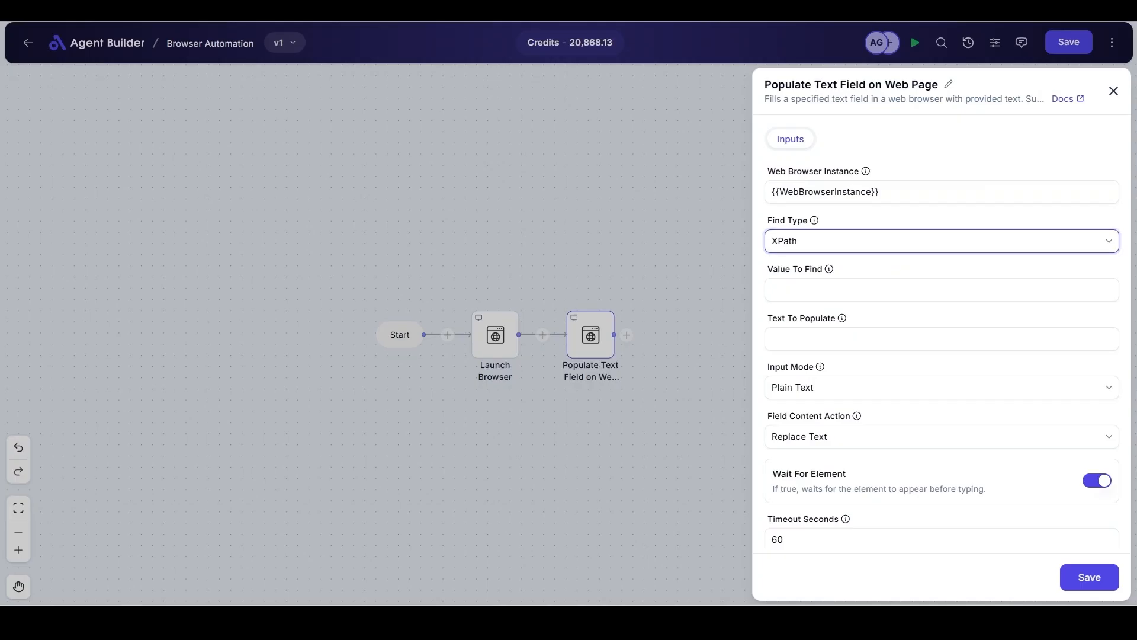
left_click(864, 290)
key("ctrl+v")
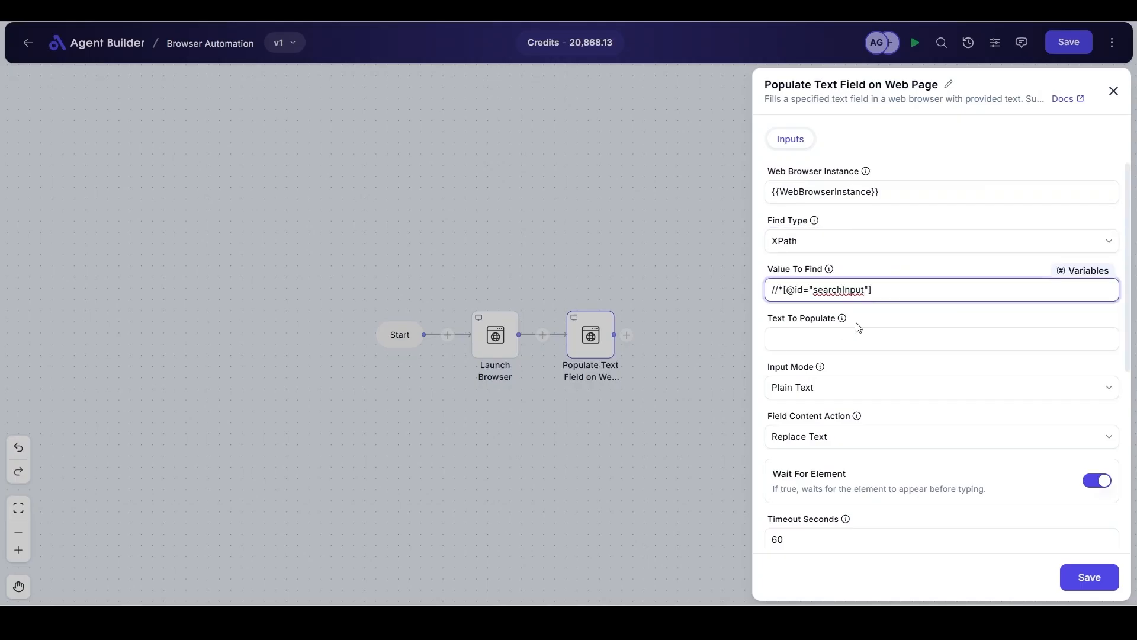
left_click(845, 339)
type("India")
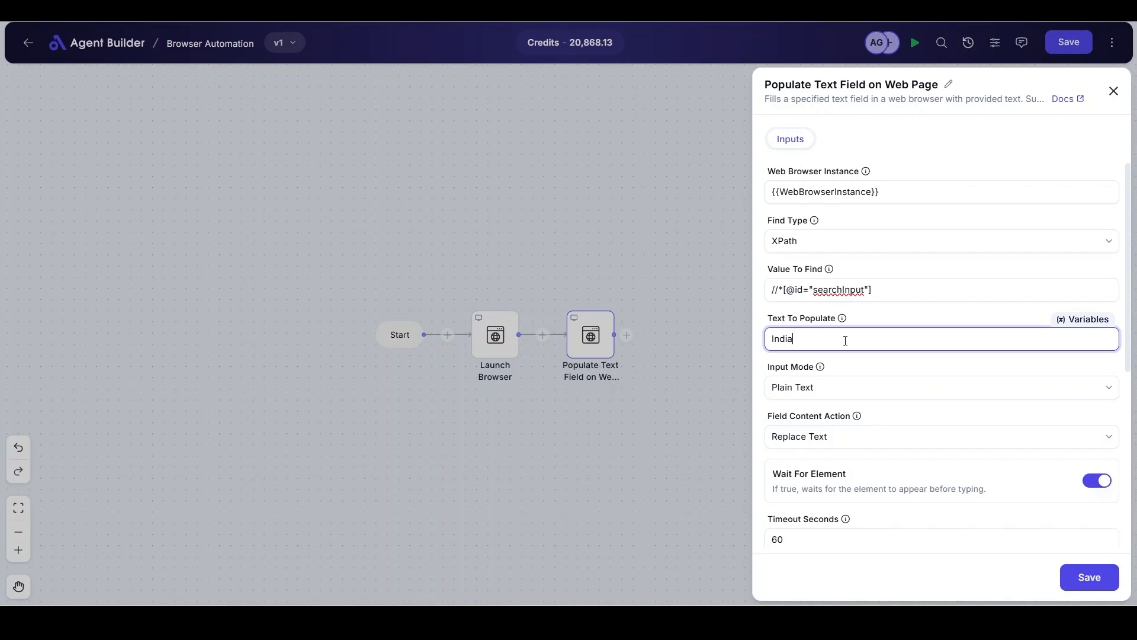
Step: Turn on Emulate Typing and Wait for Page Load for the text field node and save its settings
scroll(936, 435, "down", 6)
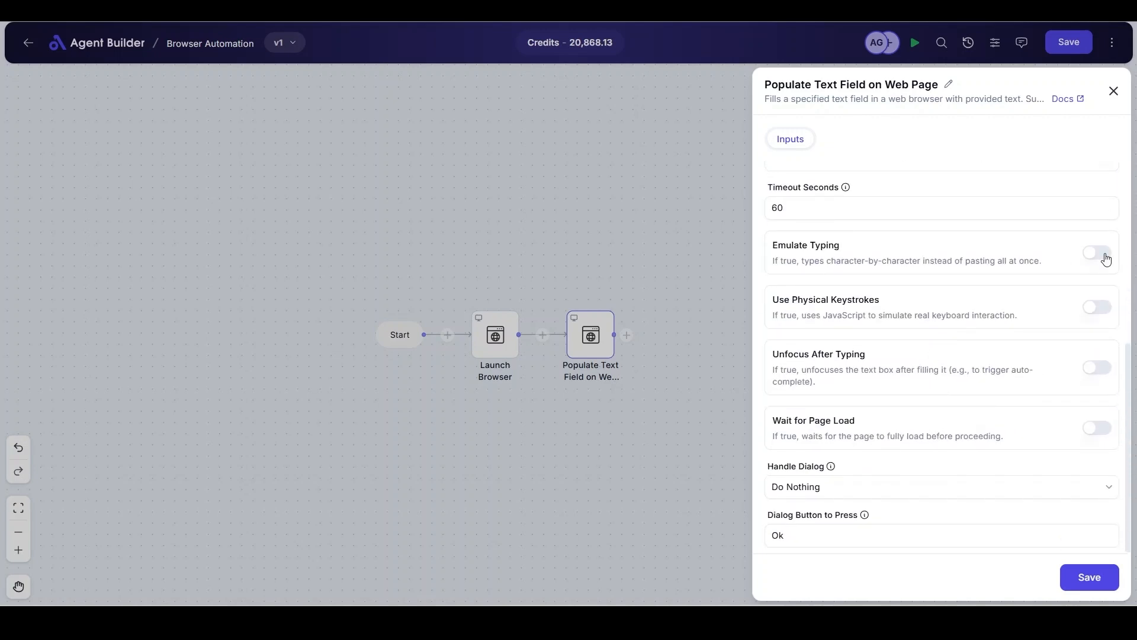
left_click(1106, 259)
left_click(1086, 429)
scroll(1013, 449, "up", 6)
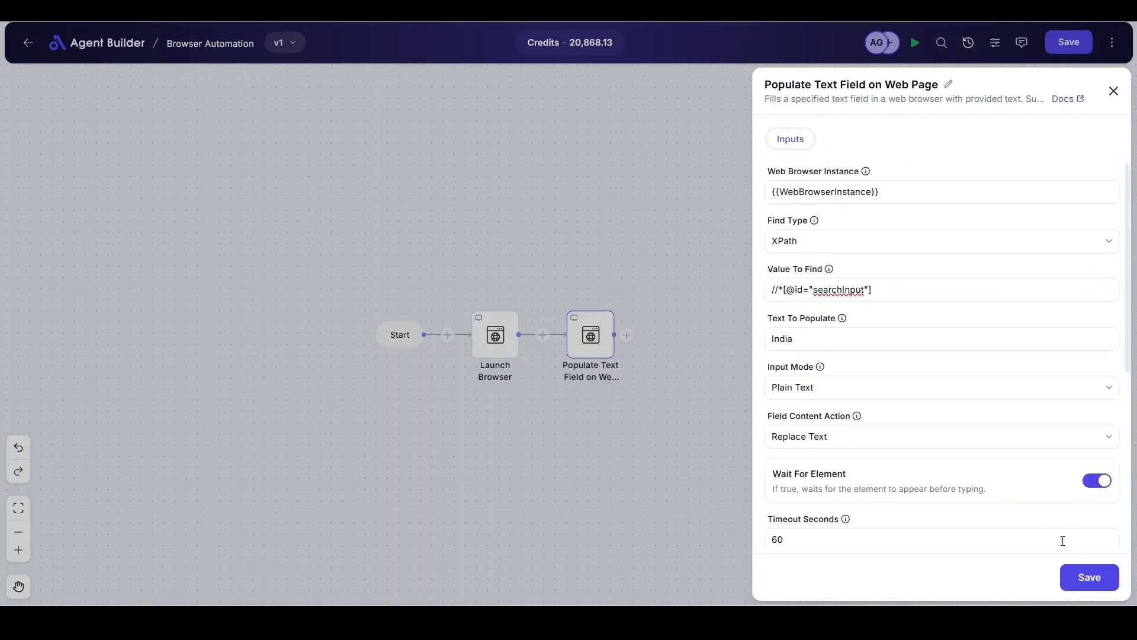
left_click(1089, 577)
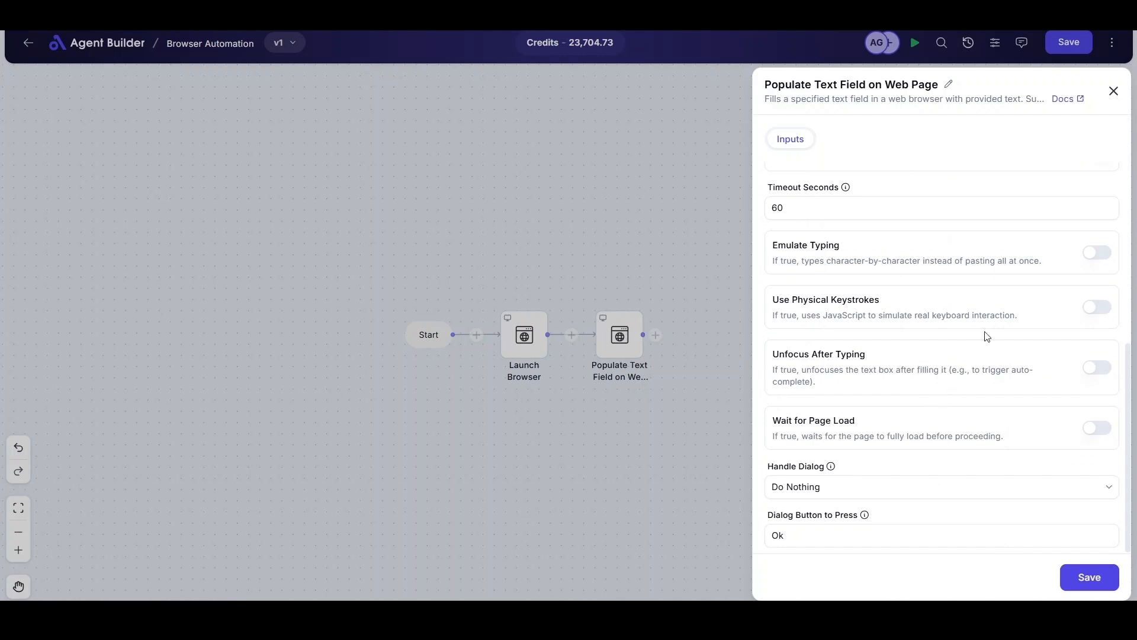
left_click(1089, 256)
left_click(1075, 575)
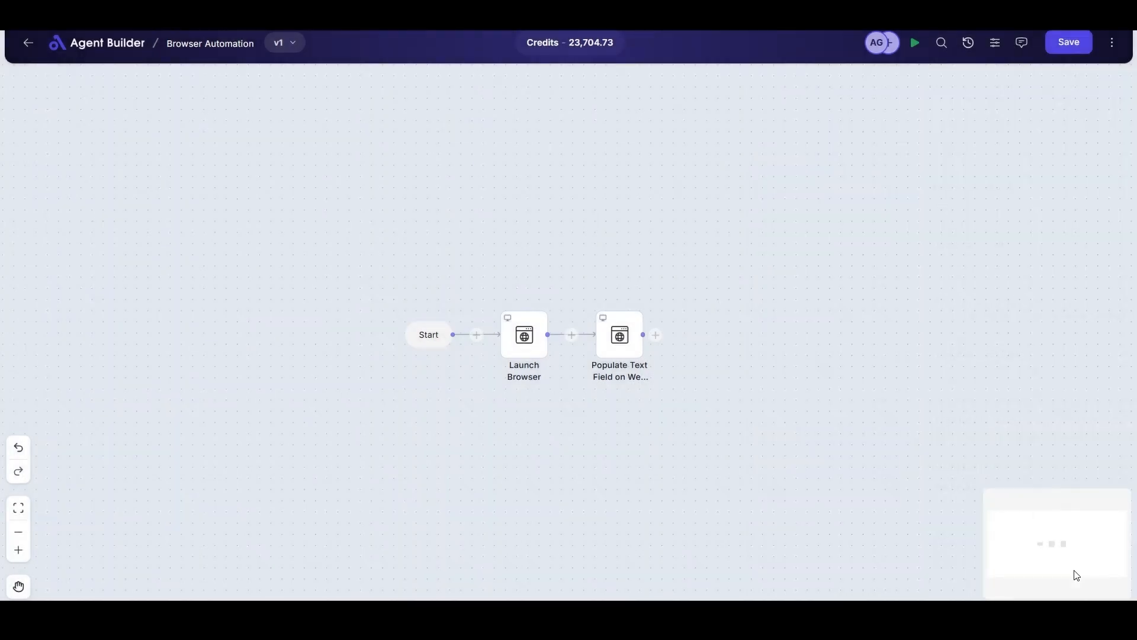
Step: Run the workflow to test the text entry on Wikipedia, and close the launched browser window
left_click(917, 45)
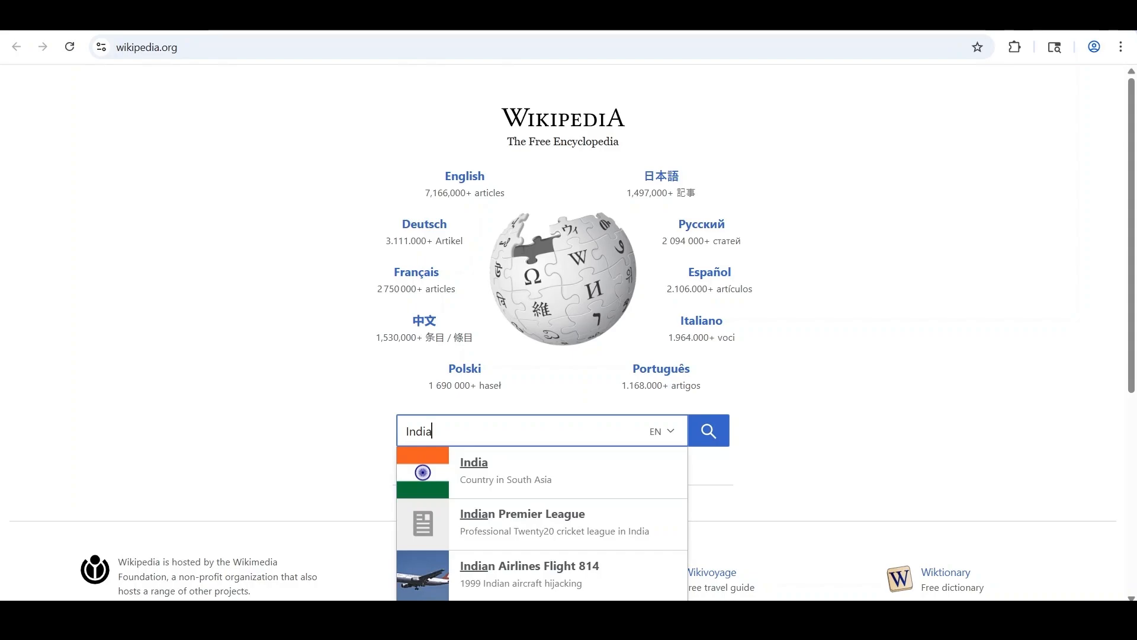
left_click(1119, 16)
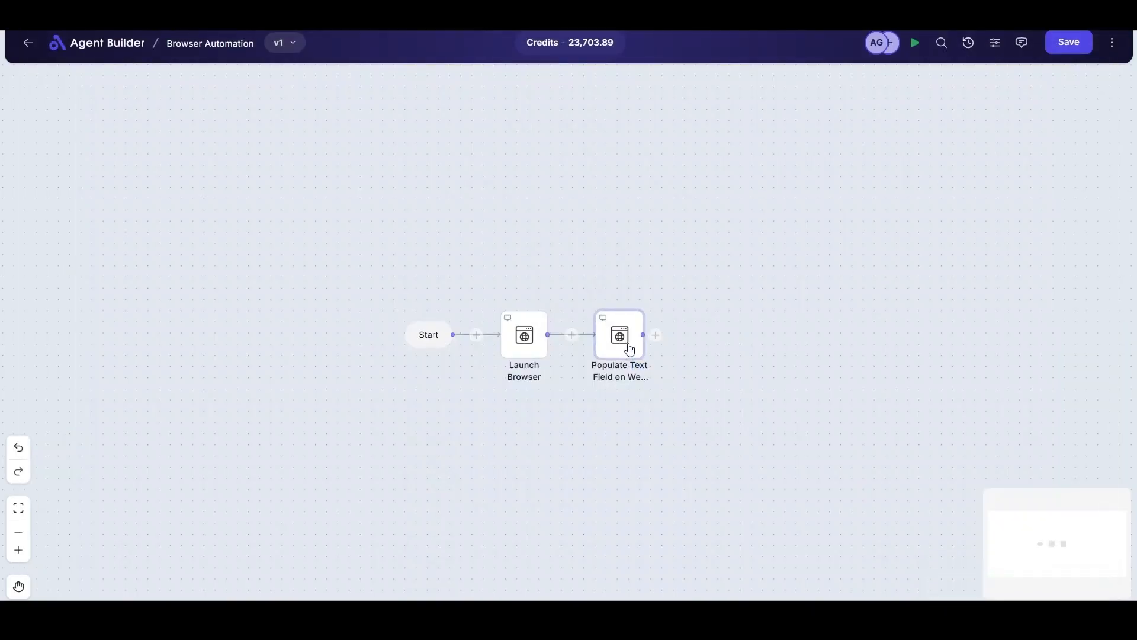
Step: Add a Press Button on Web Page node after the Populate Text Field on Web Page node
left_click(656, 336)
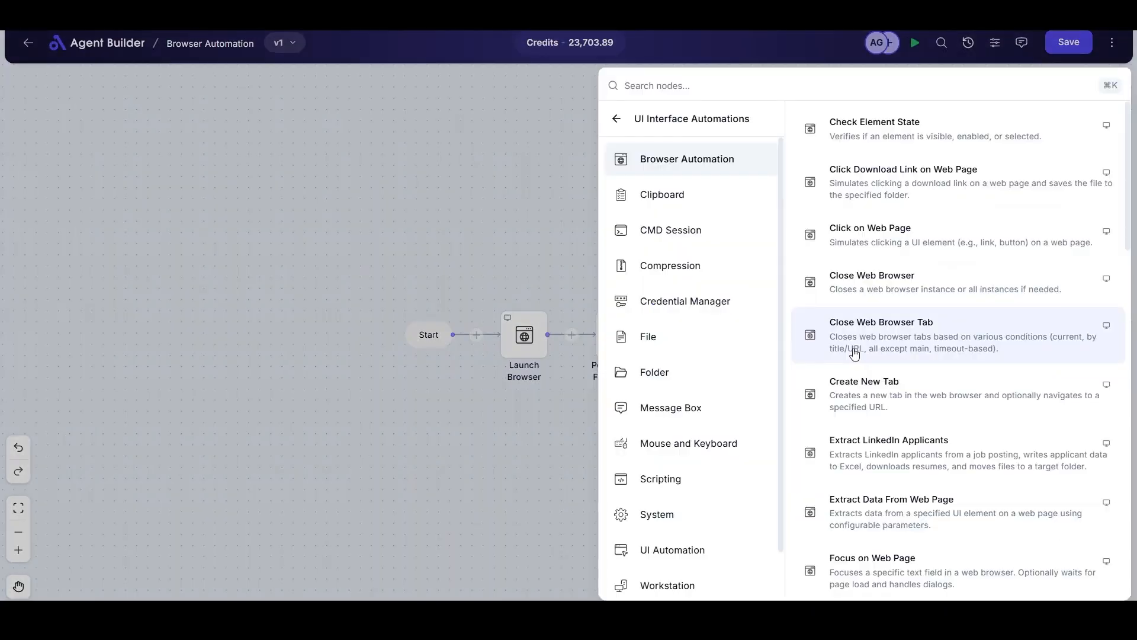
scroll(910, 374, "down", 5)
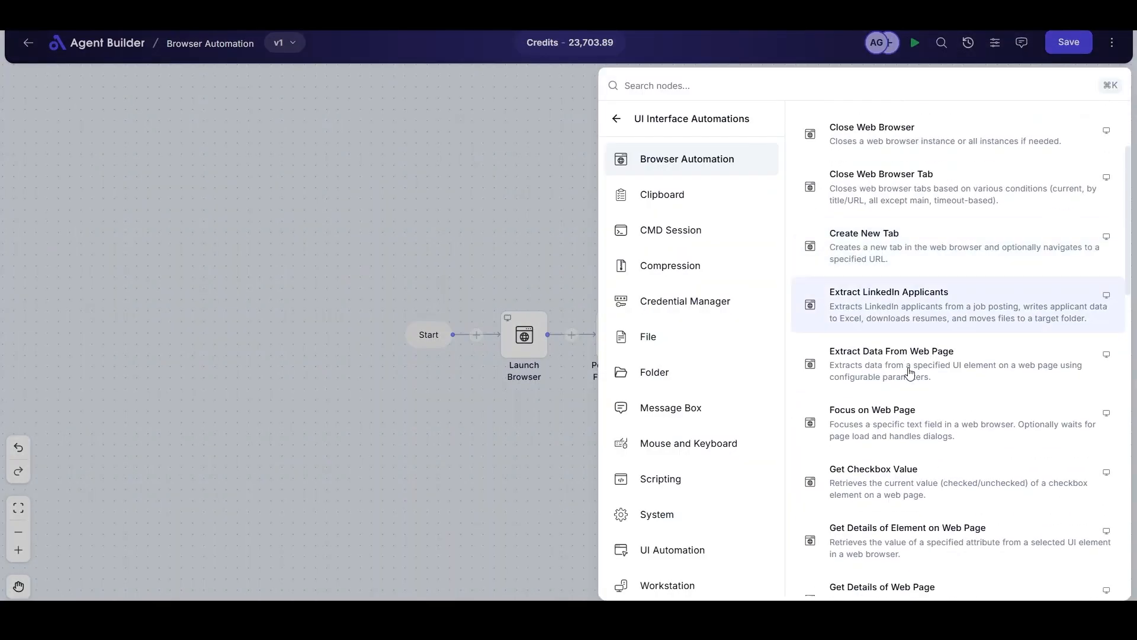
scroll(909, 372, "down", 7)
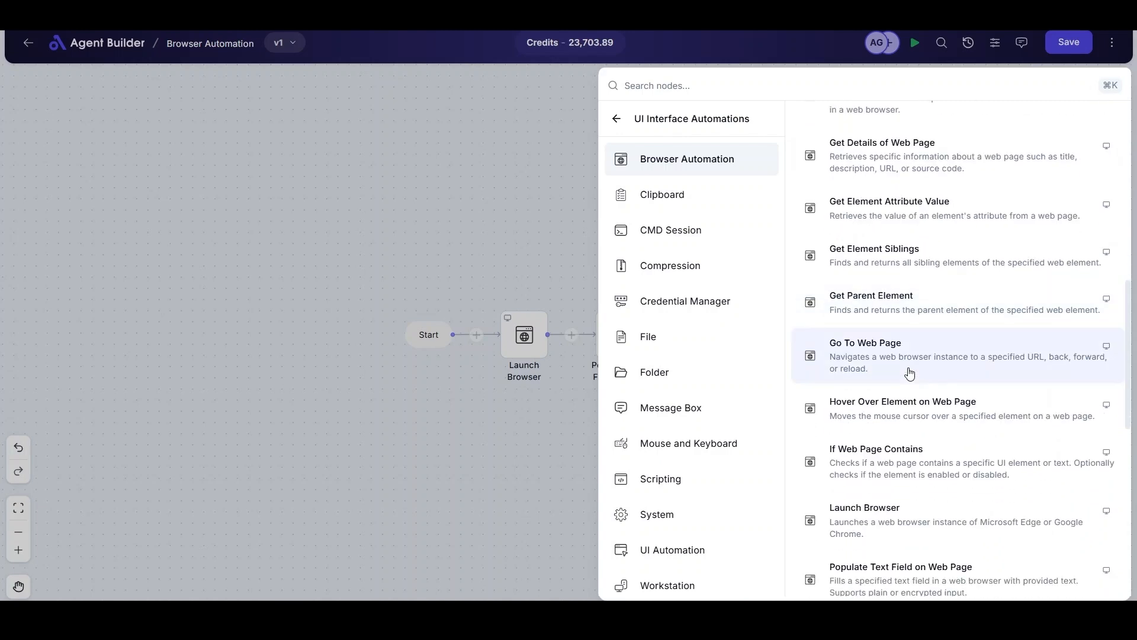
scroll(910, 372, "down", 4)
left_click(900, 338)
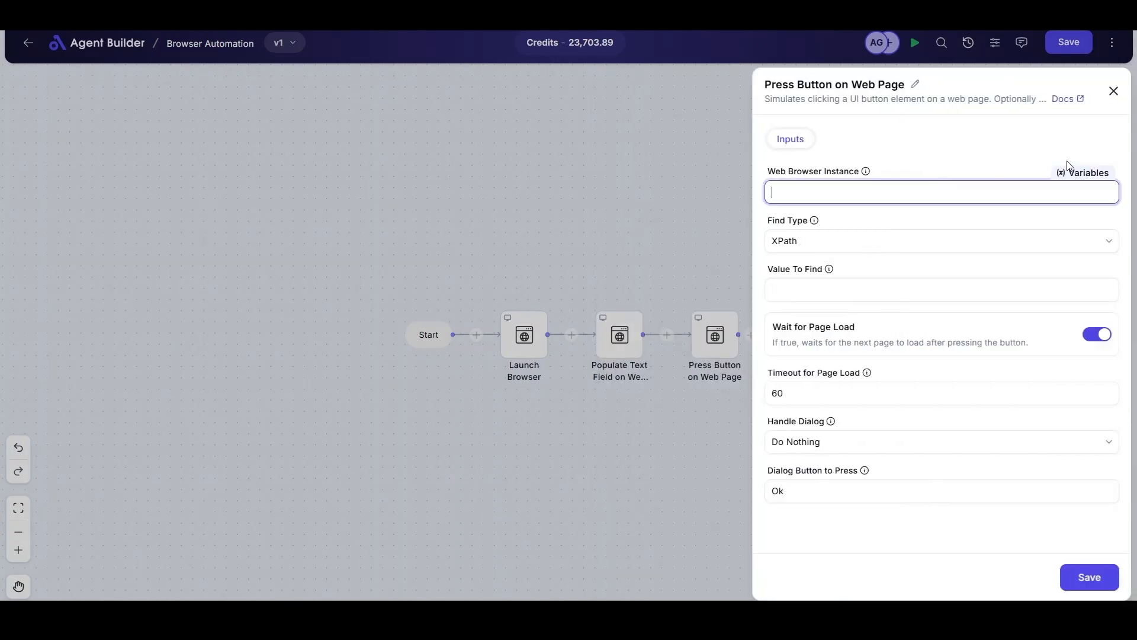
left_click(1079, 173)
left_click(924, 268)
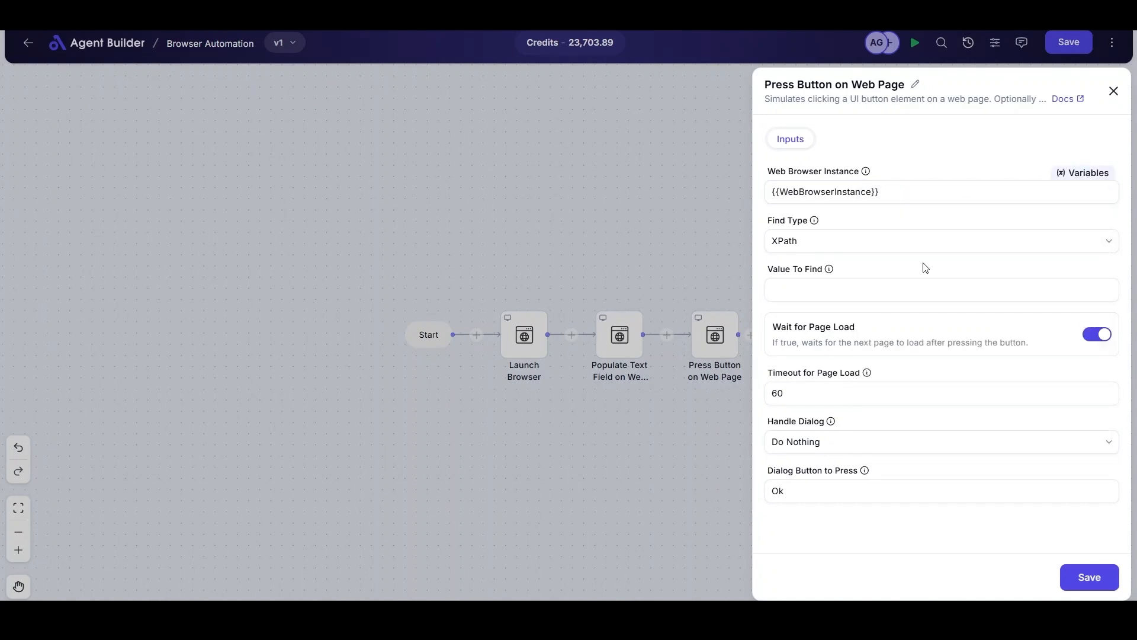
left_click(990, 299)
key("ctrl+v")
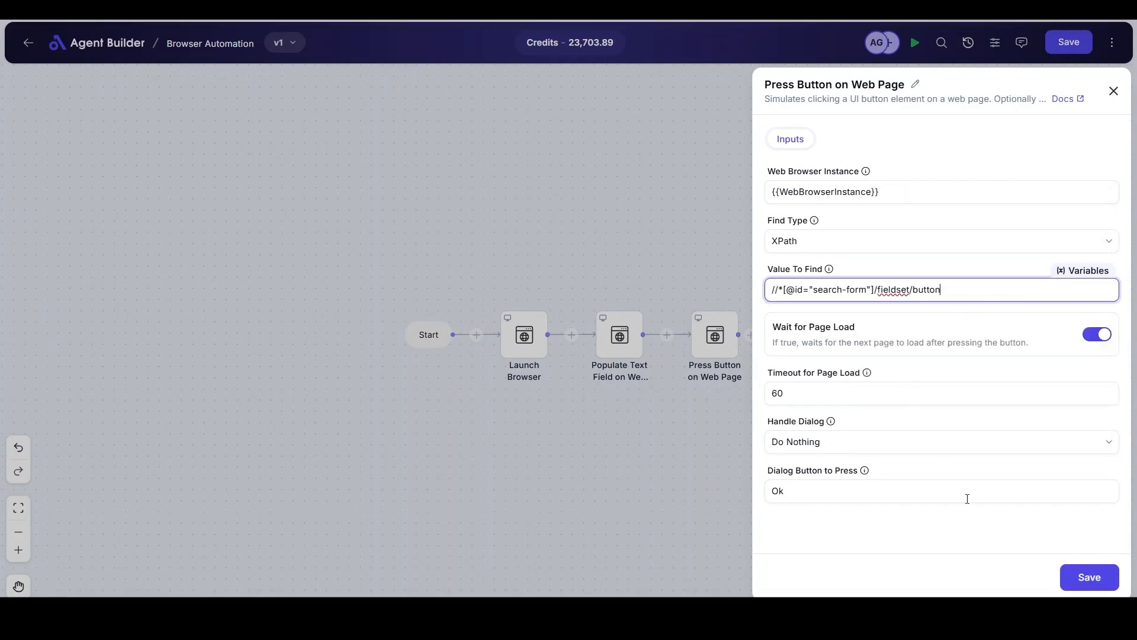
left_click(1072, 575)
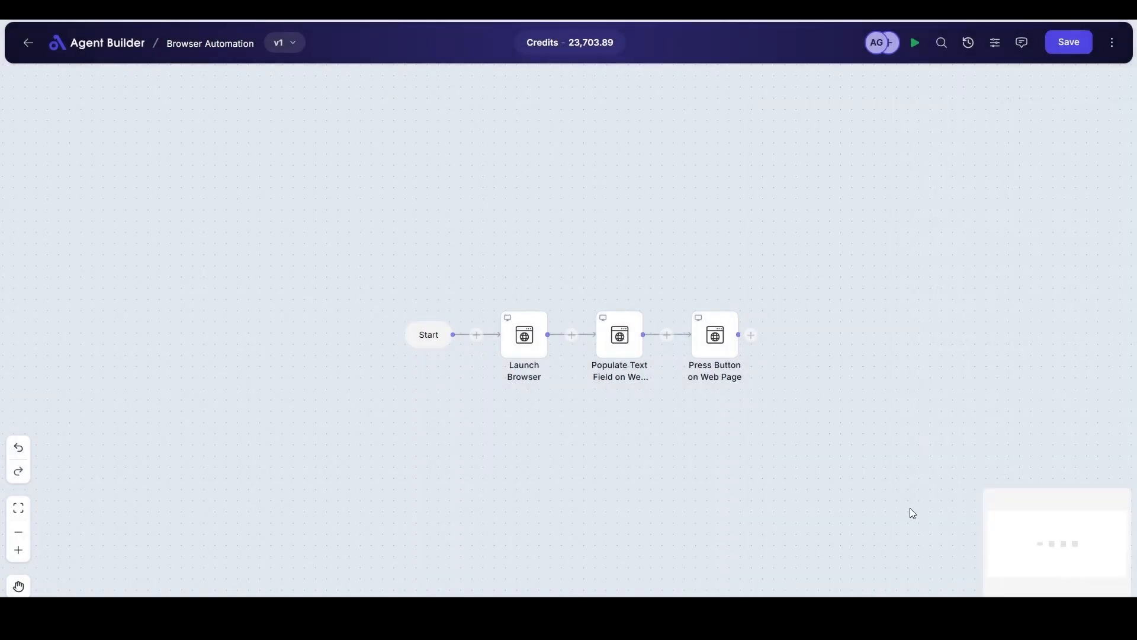
Step: Add a Scroll To Element or Position node after the Press Button node and assign it the WebBrowserInstance variable
left_click(751, 336)
scroll(870, 393, "down", 10)
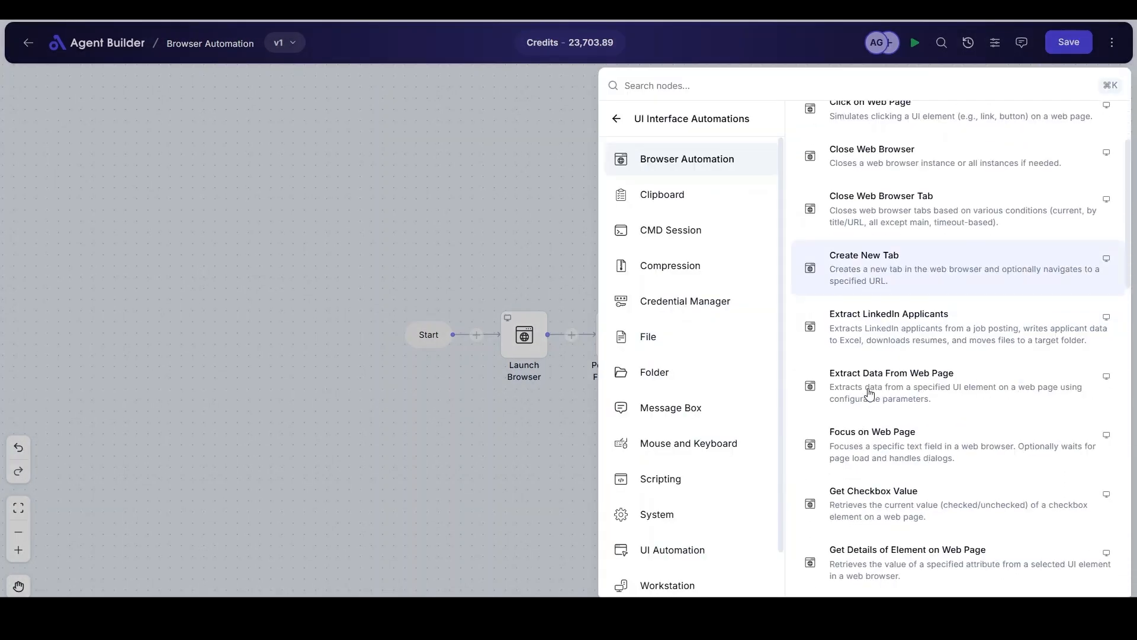
scroll(869, 392, "down", 10)
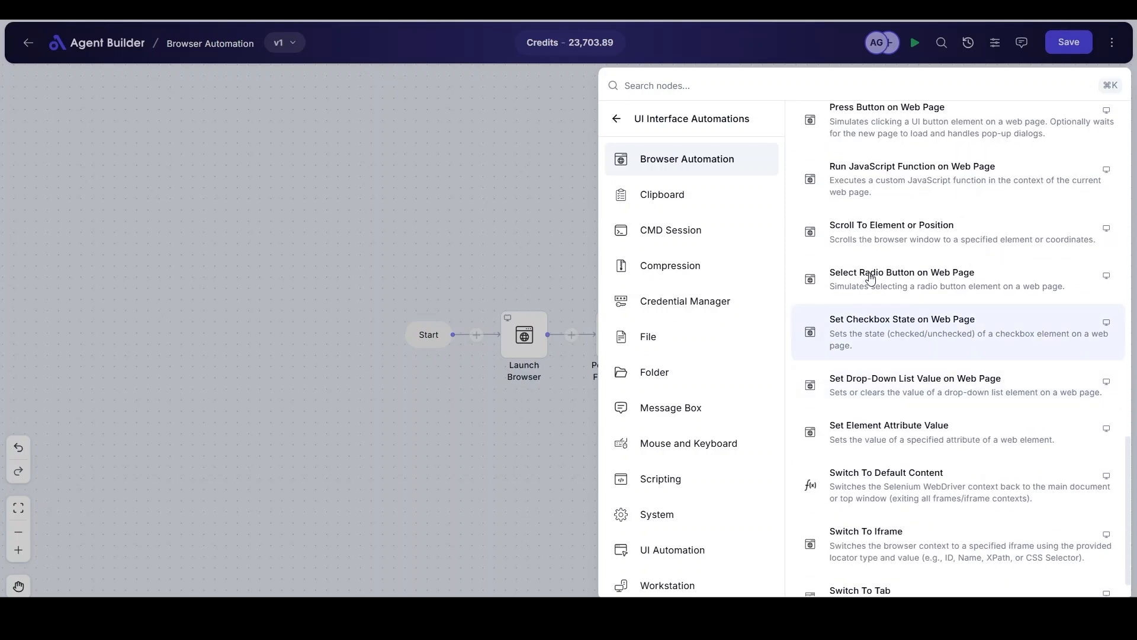
left_click(886, 228)
left_click(1079, 173)
left_click(929, 263)
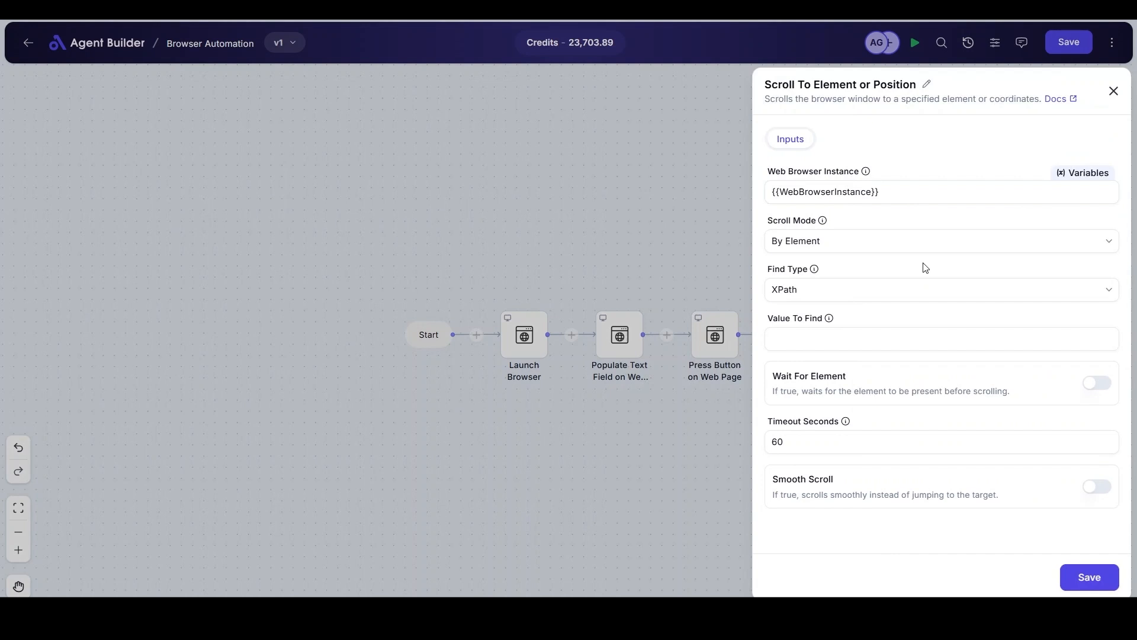
left_click(942, 339)
type("//*[@id=\"Climate\"]")
left_click(1096, 383)
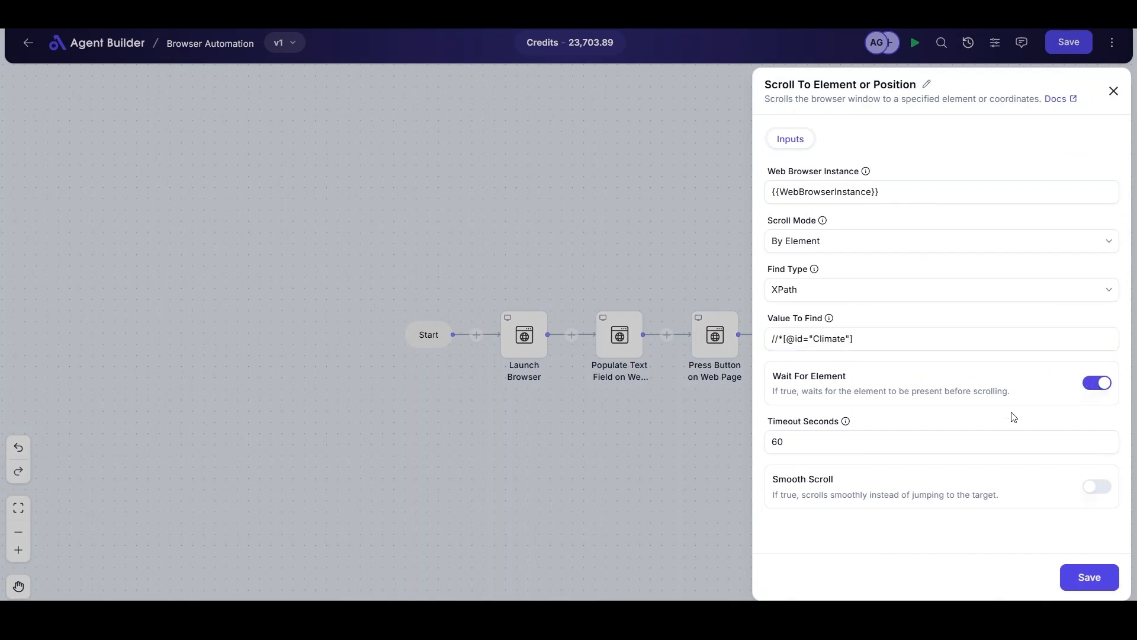
left_click(1097, 486)
left_click(1089, 577)
Step: Run the workflow and check the Scroll To Element or Position node's full output status in the execution logs
left_click(915, 42)
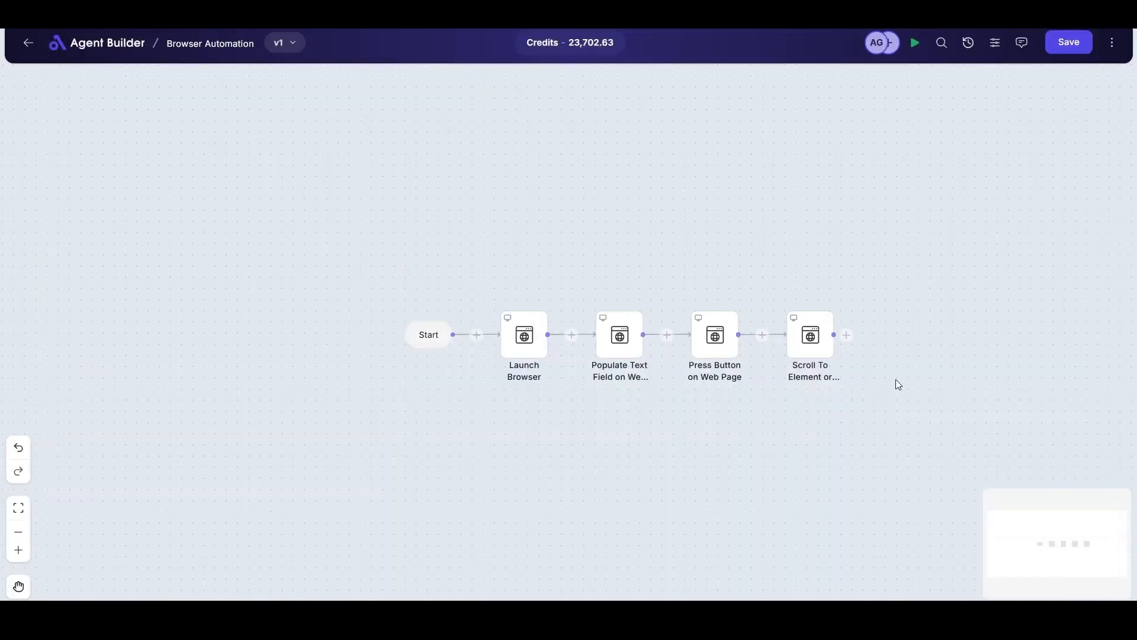
left_click(1112, 42)
left_click(1004, 86)
left_click(121, 212)
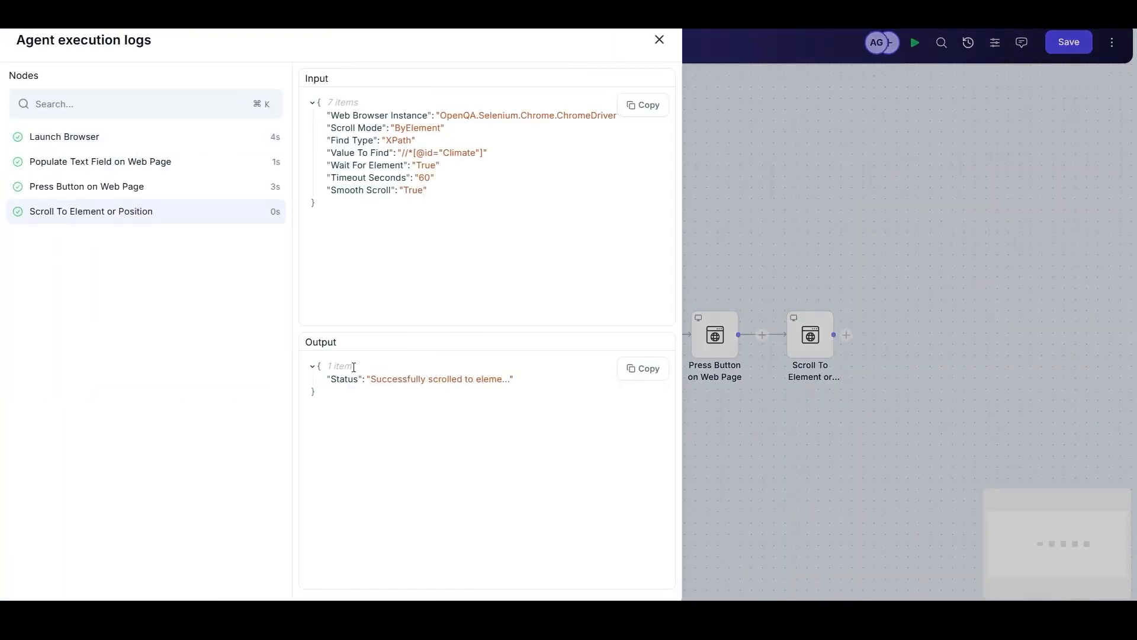
left_click(422, 379)
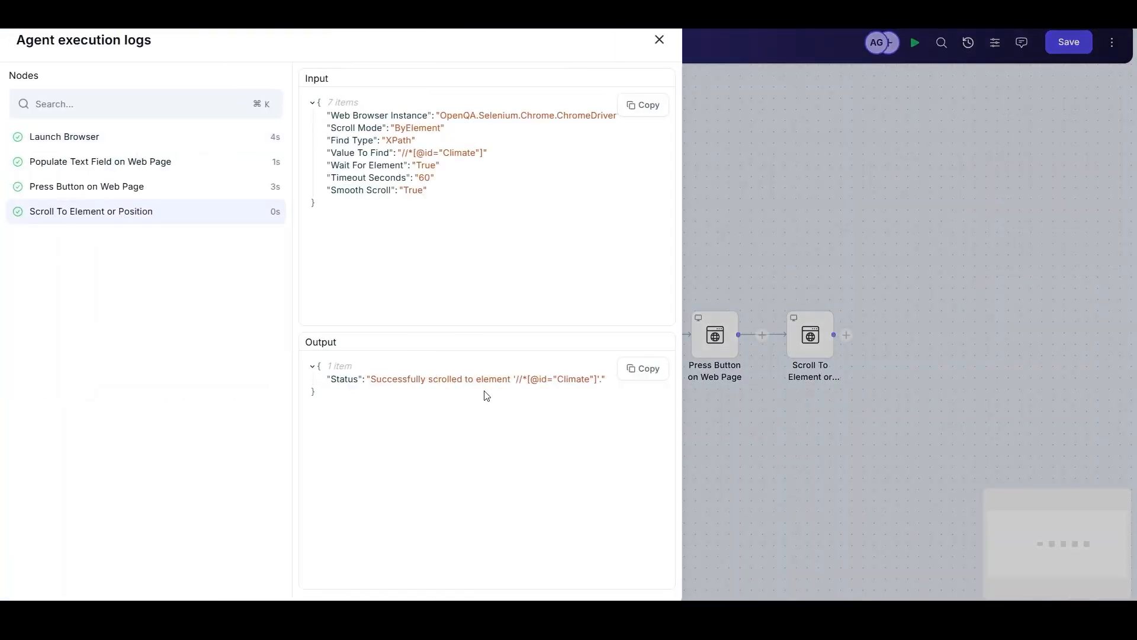
left_click(660, 40)
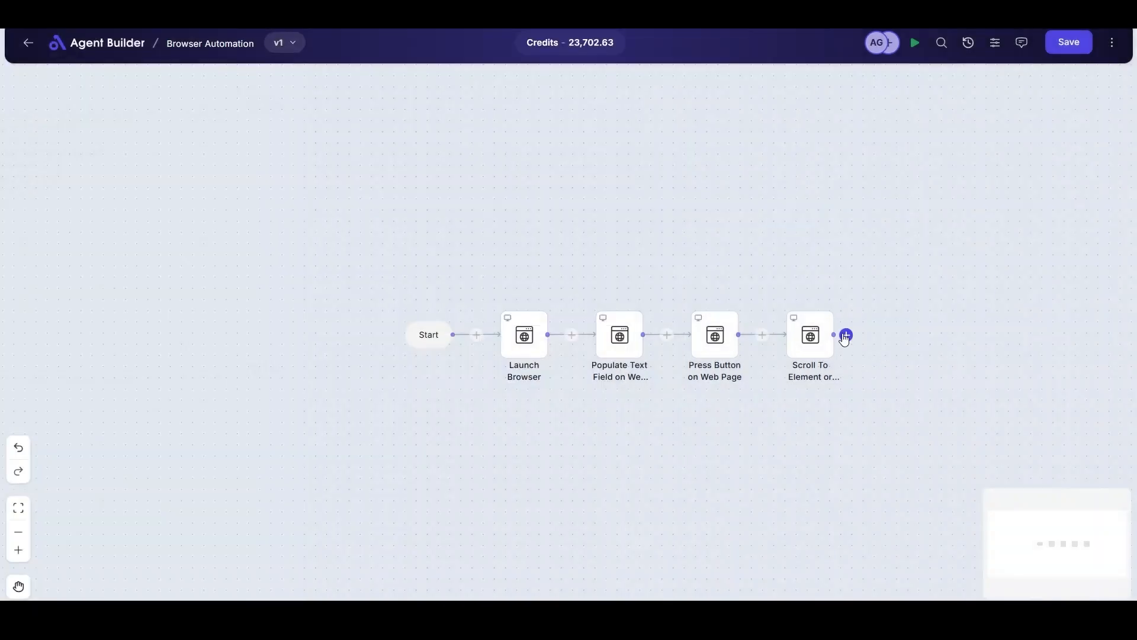
Step: Add a Wait node with a duration of 2 seconds after the Scroll To Element or Position node and save it
scroll(845, 376, "right", 2)
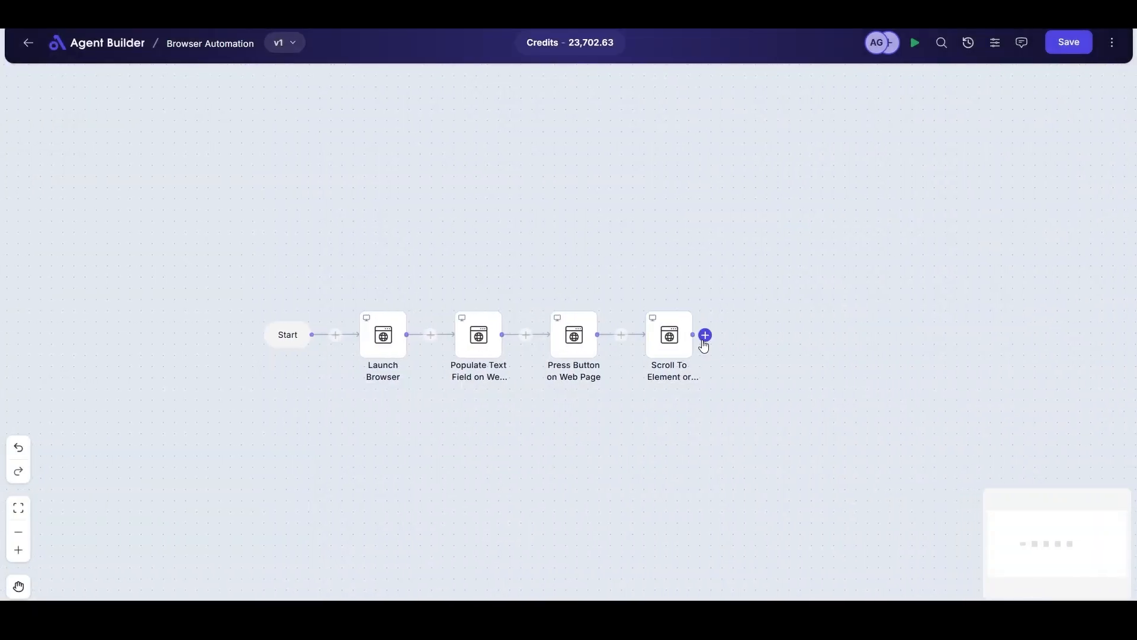
left_click(706, 336)
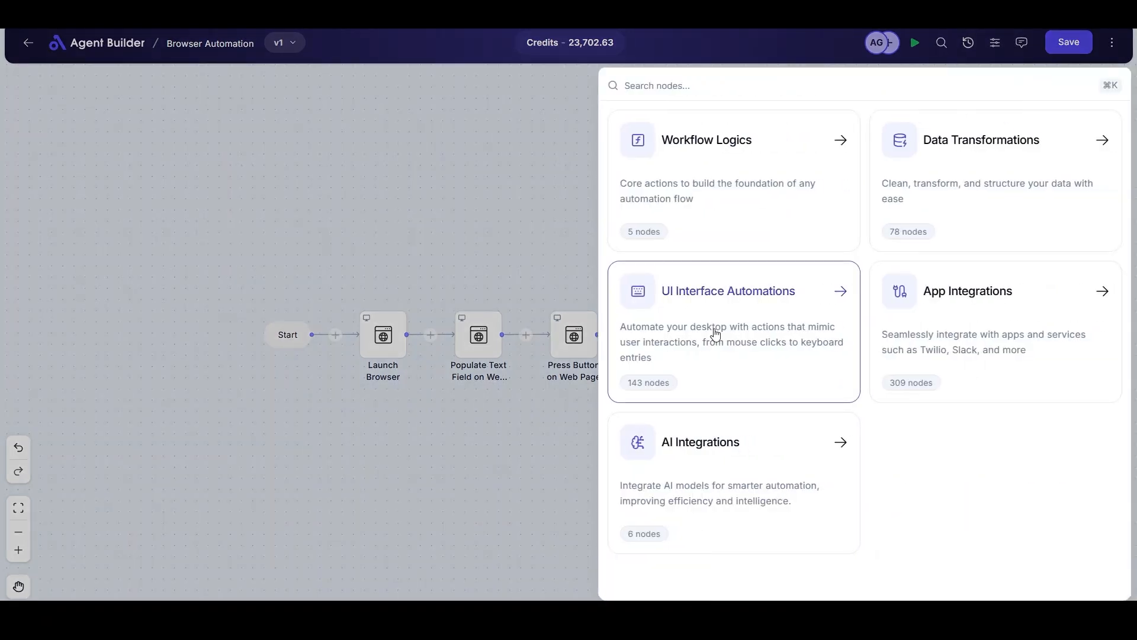
left_click(721, 230)
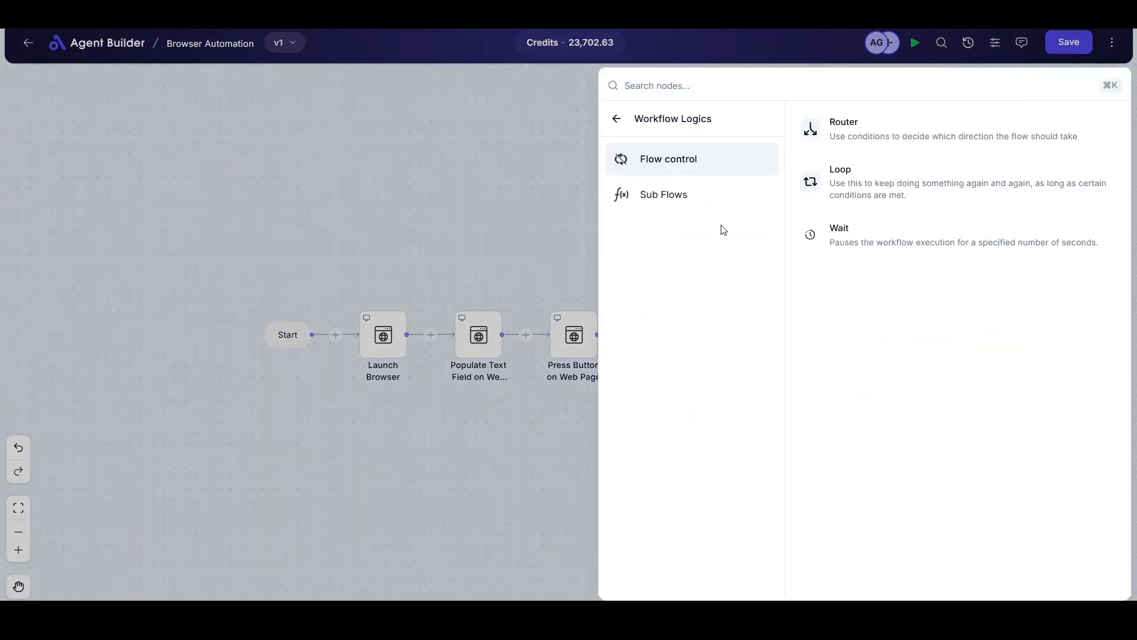
left_click(841, 234)
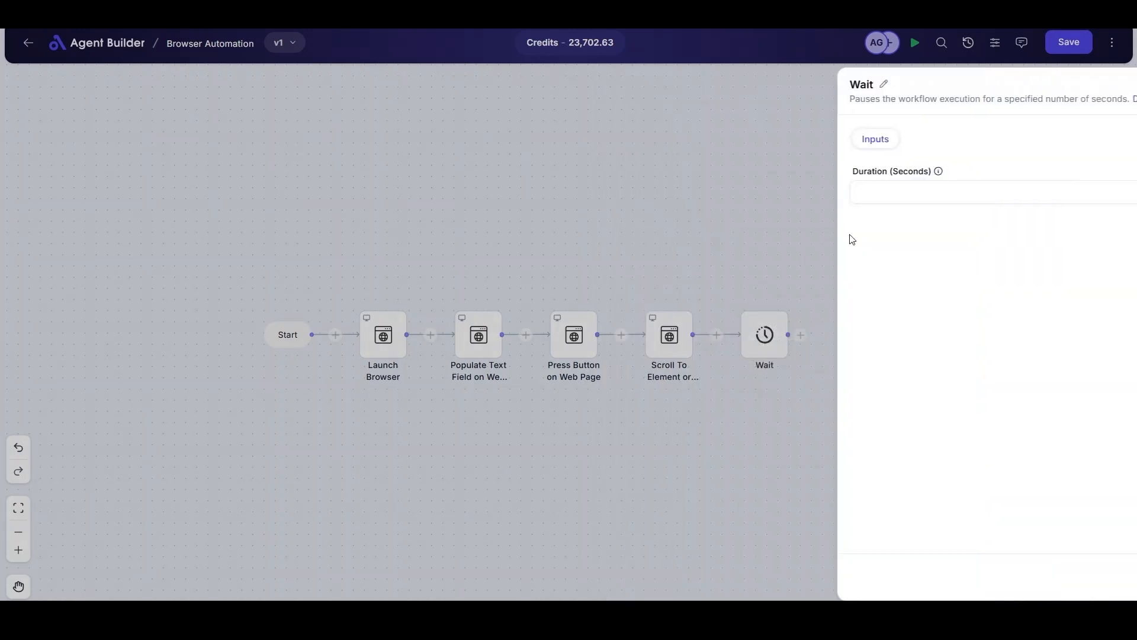
left_click(862, 189)
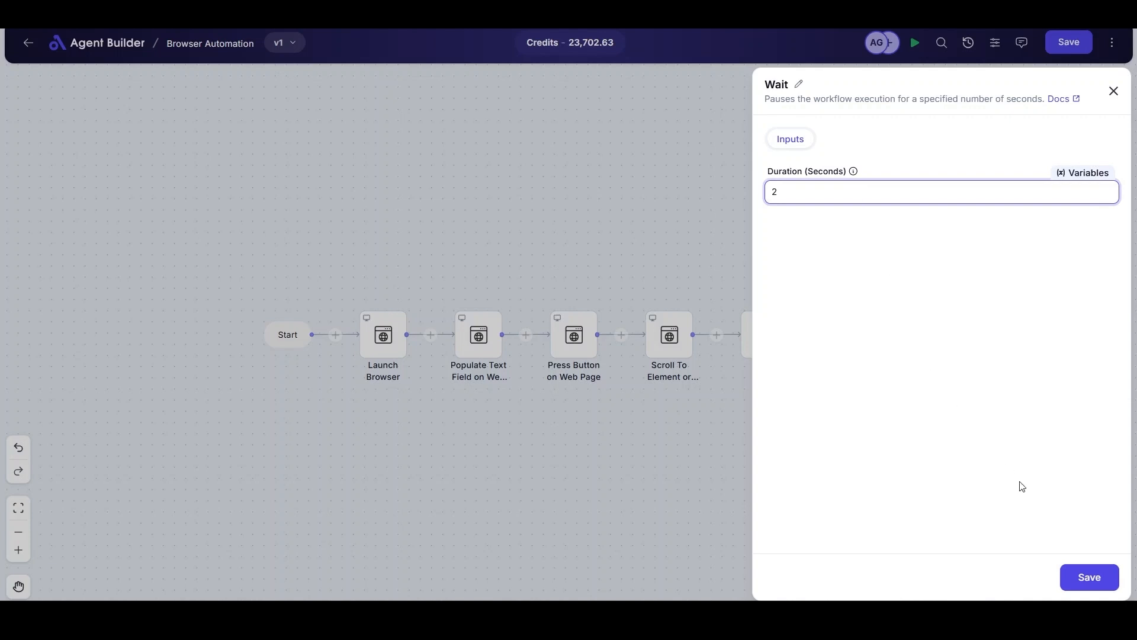
left_click(1080, 578)
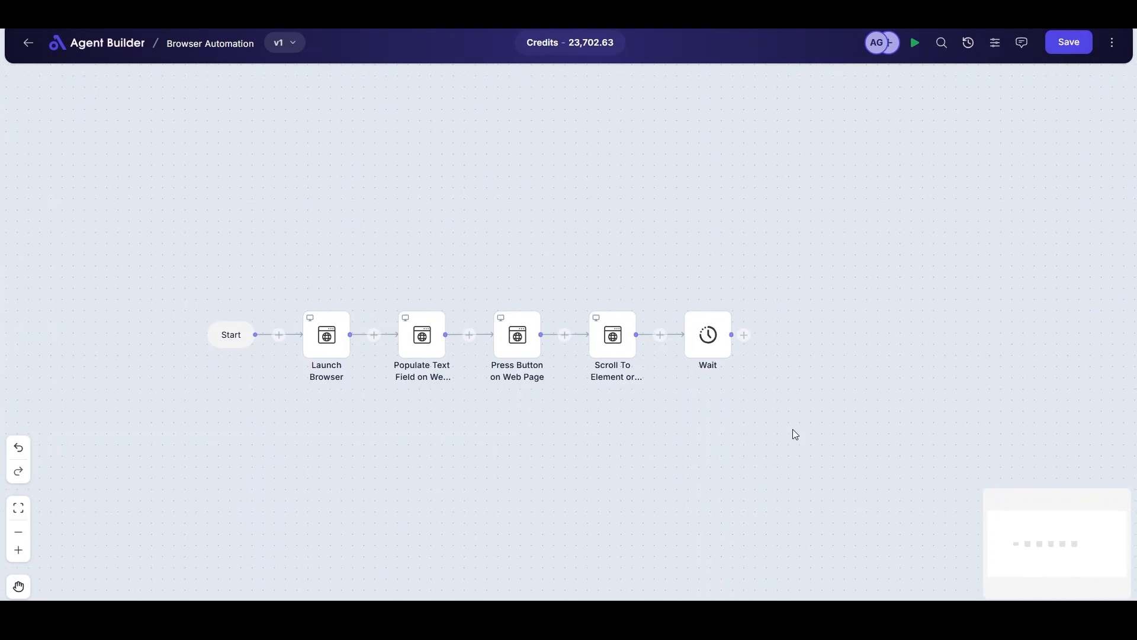
Step: Add an Extract Data From Web Page node after the Wait node and assign it the WebBrowserInstance variable
left_click(703, 336)
left_click(710, 331)
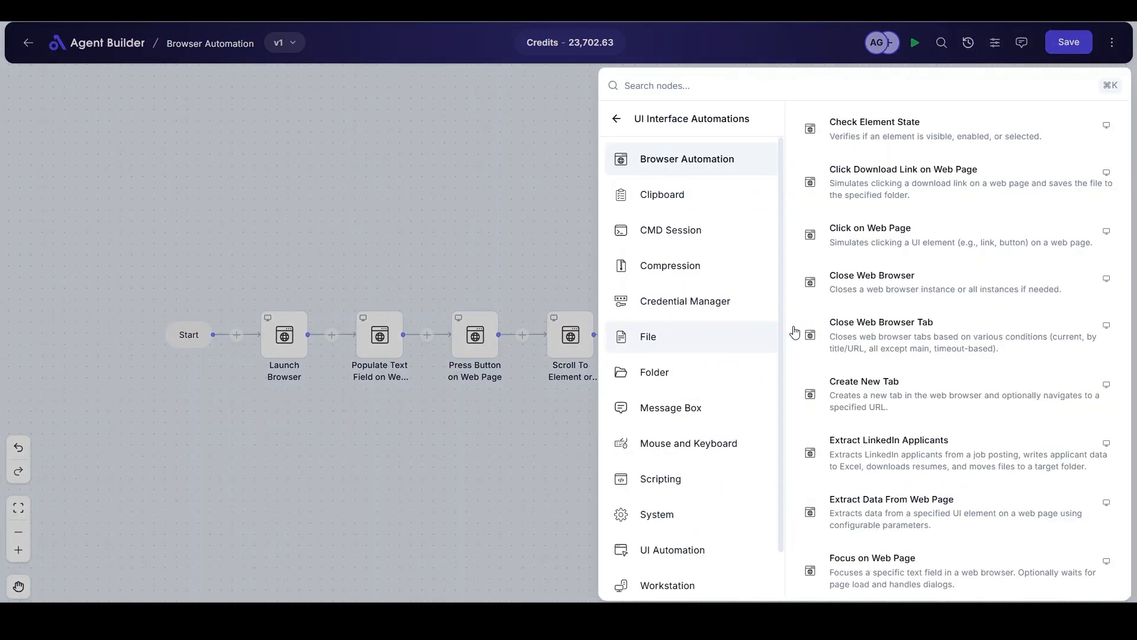
left_click(928, 507)
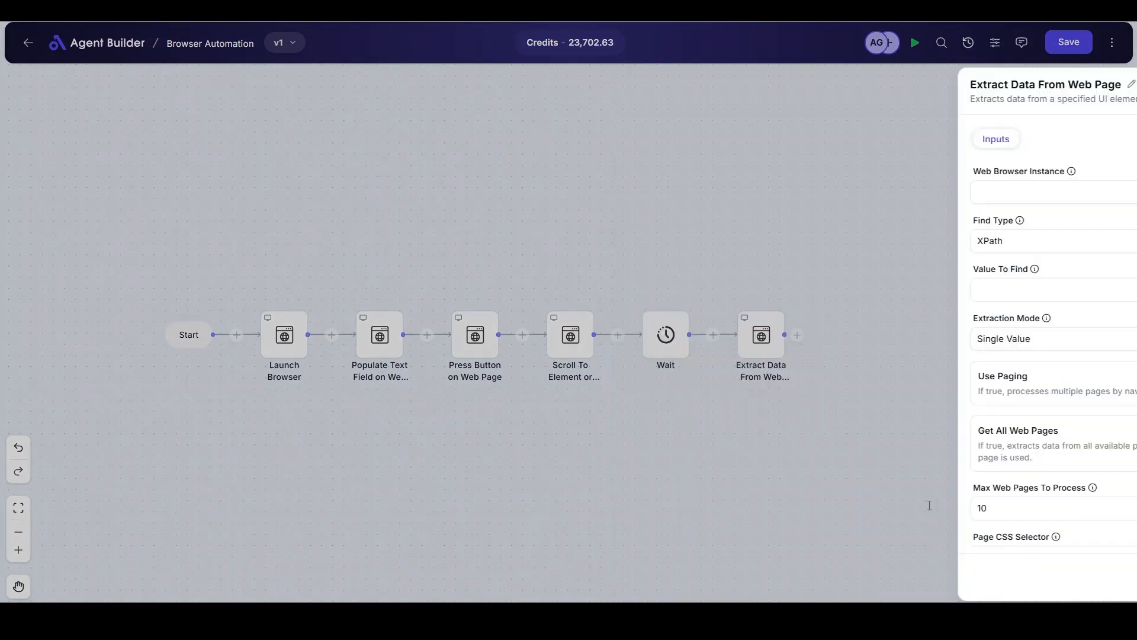
left_click(871, 191)
left_click(1083, 172)
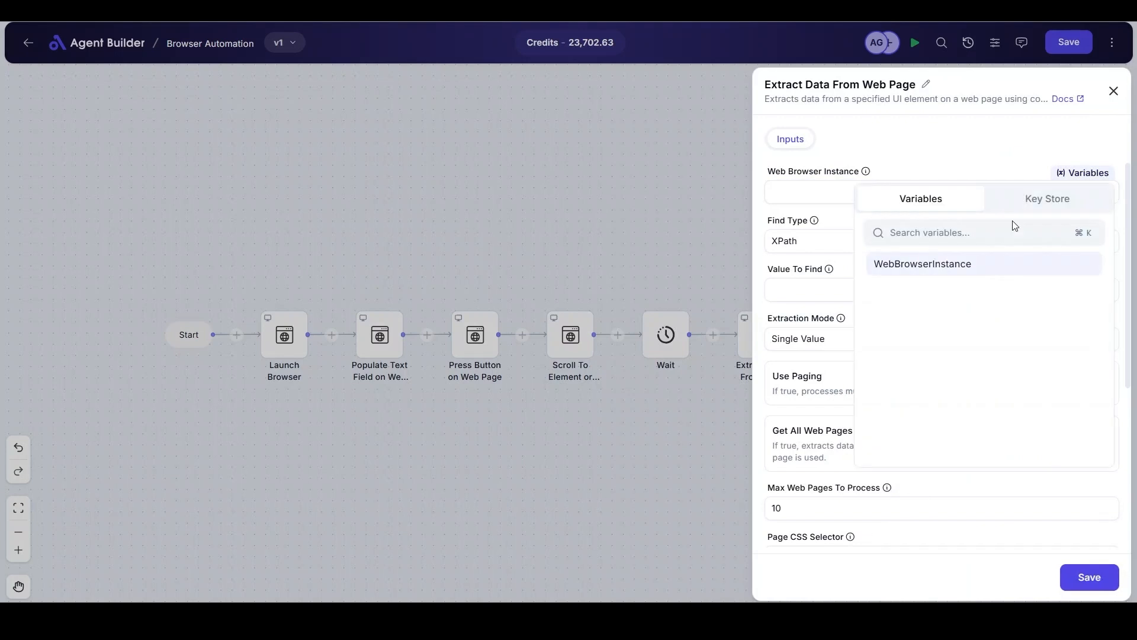
left_click(934, 263)
left_click(864, 292)
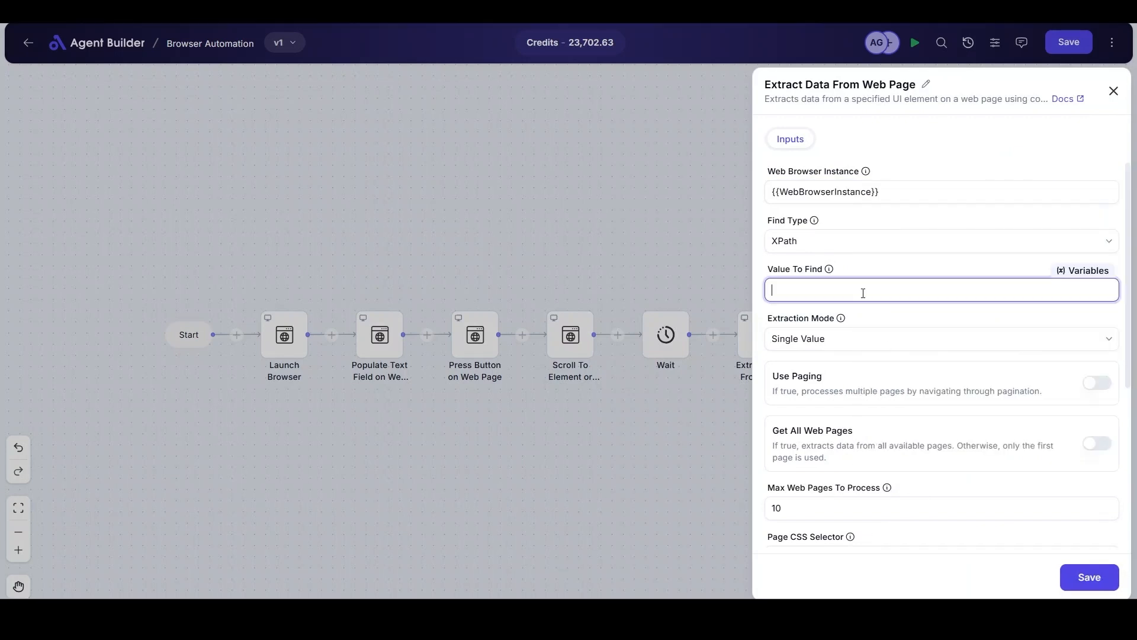
type("//*[@id=\"mw-content-text\"]/div[2]/p[28]")
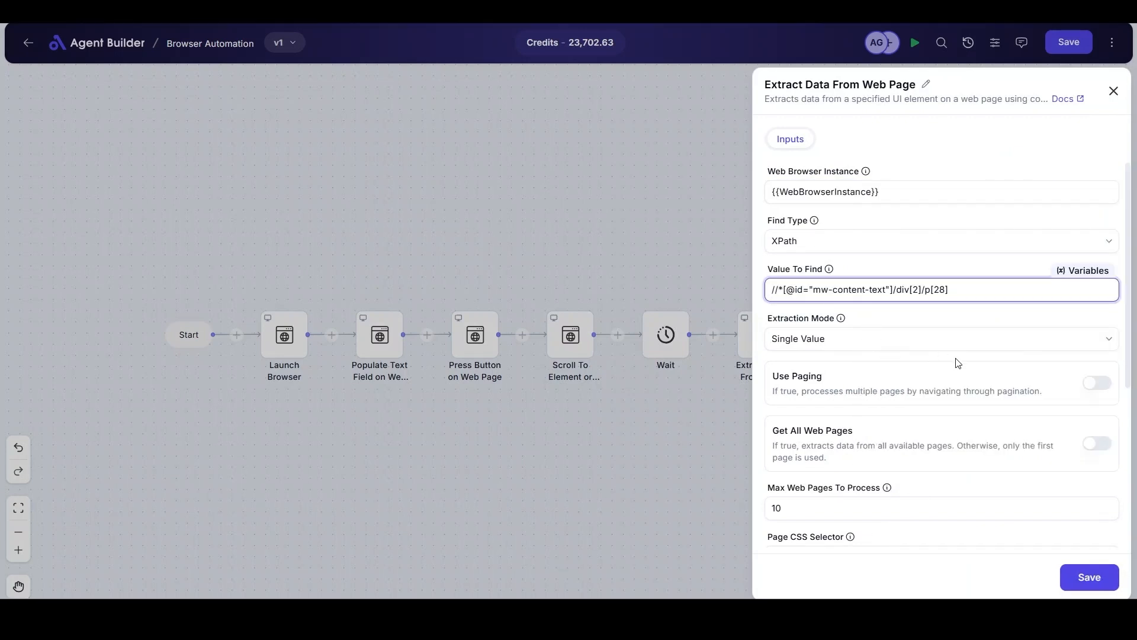
scroll(996, 410, "down", 5)
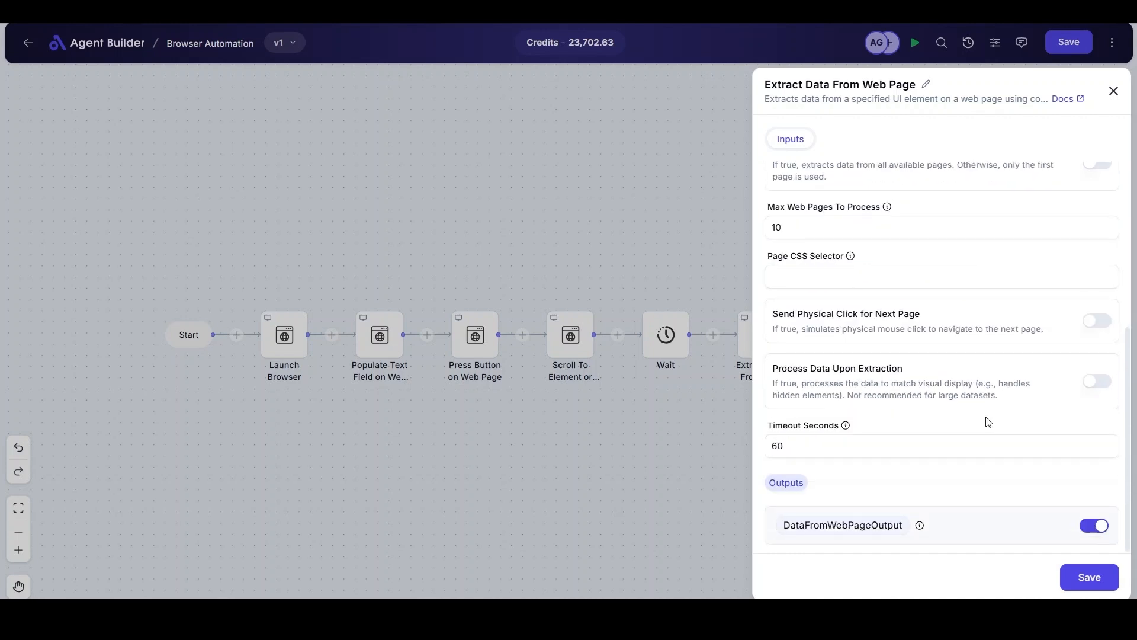
scroll(983, 415, "up", 5)
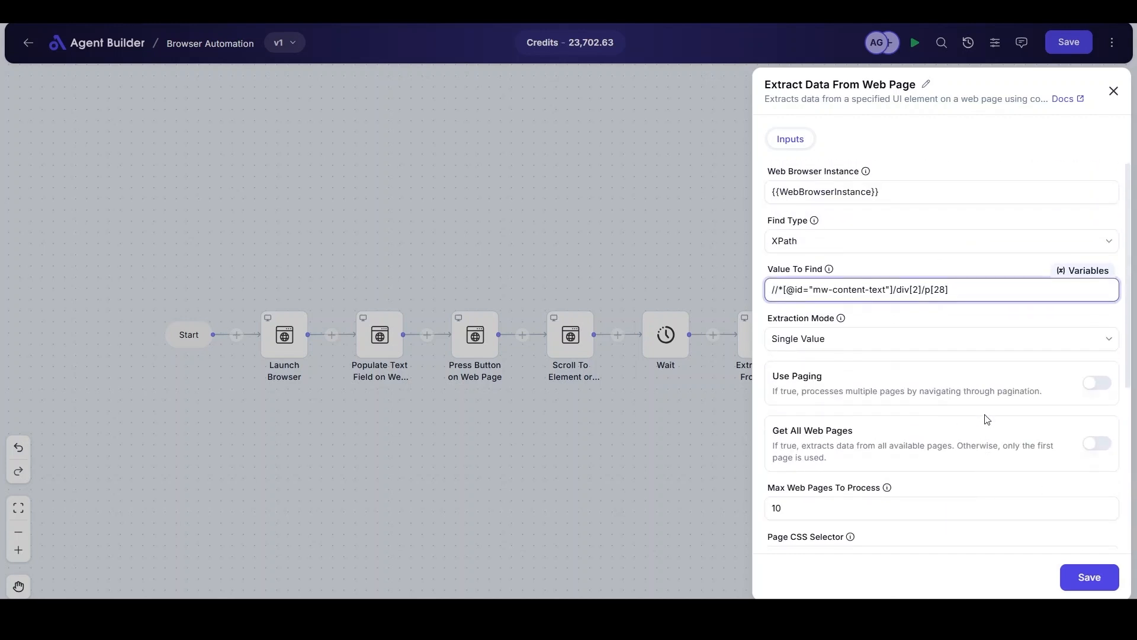
left_click(1094, 578)
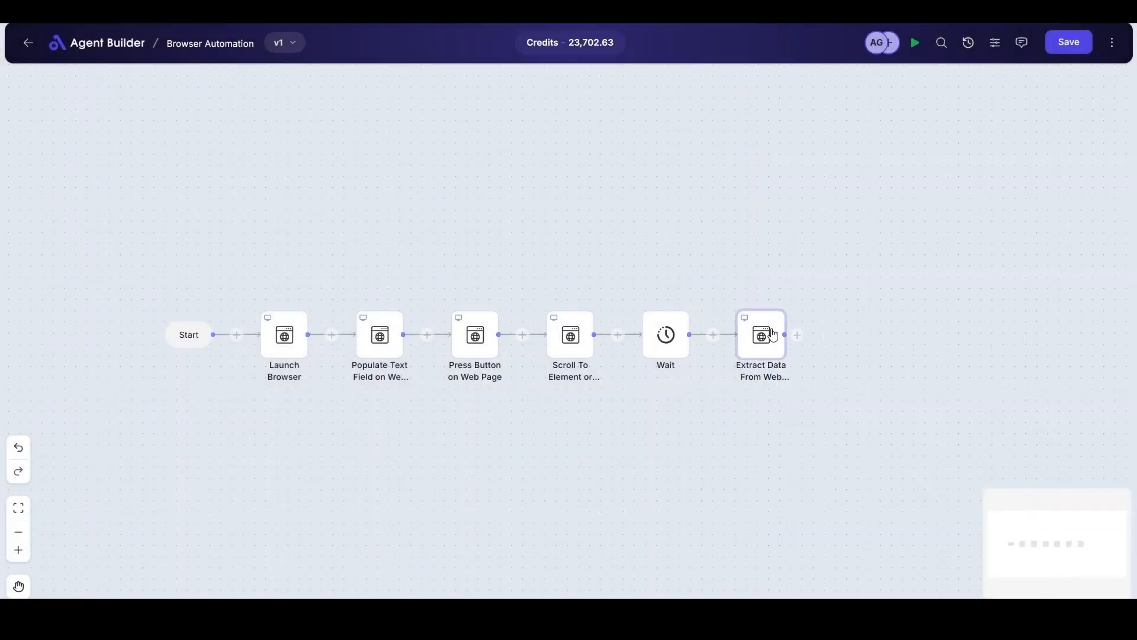
Step: Add a Display Message node after the extraction node that shows the DataFromWebPageOutput variable, and save it
left_click(798, 336)
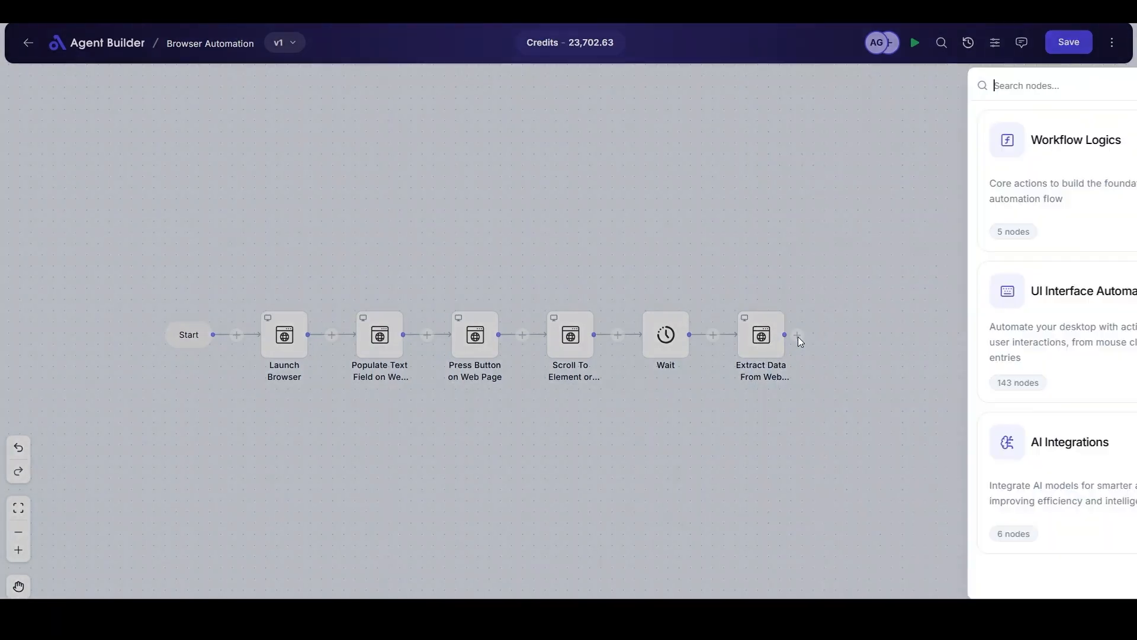
left_click(784, 320)
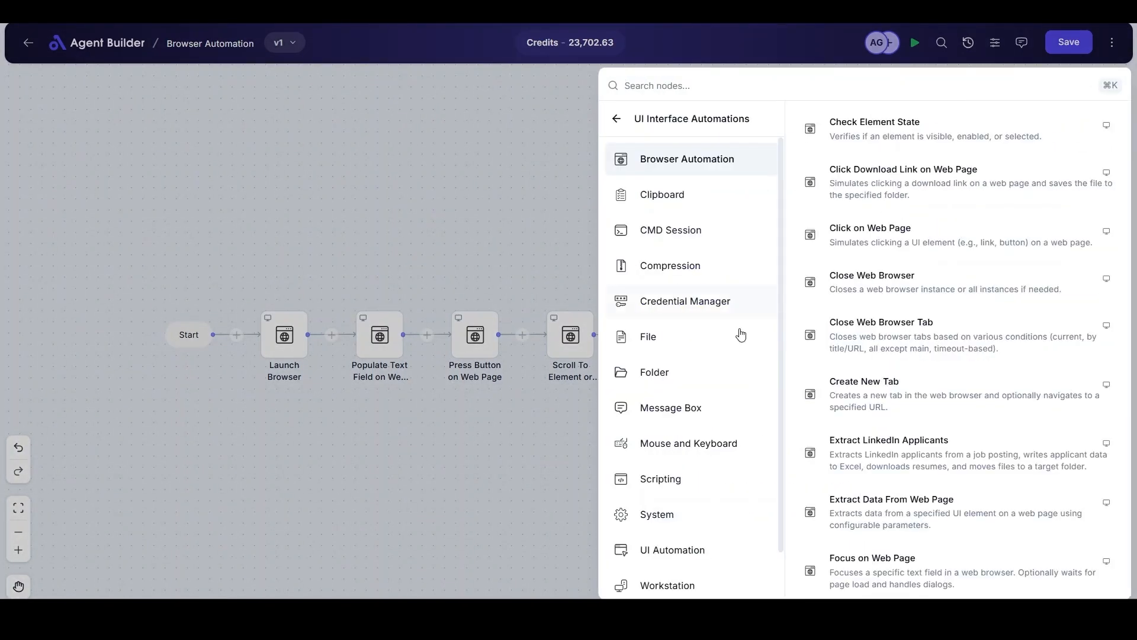
left_click(683, 406)
left_click(903, 177)
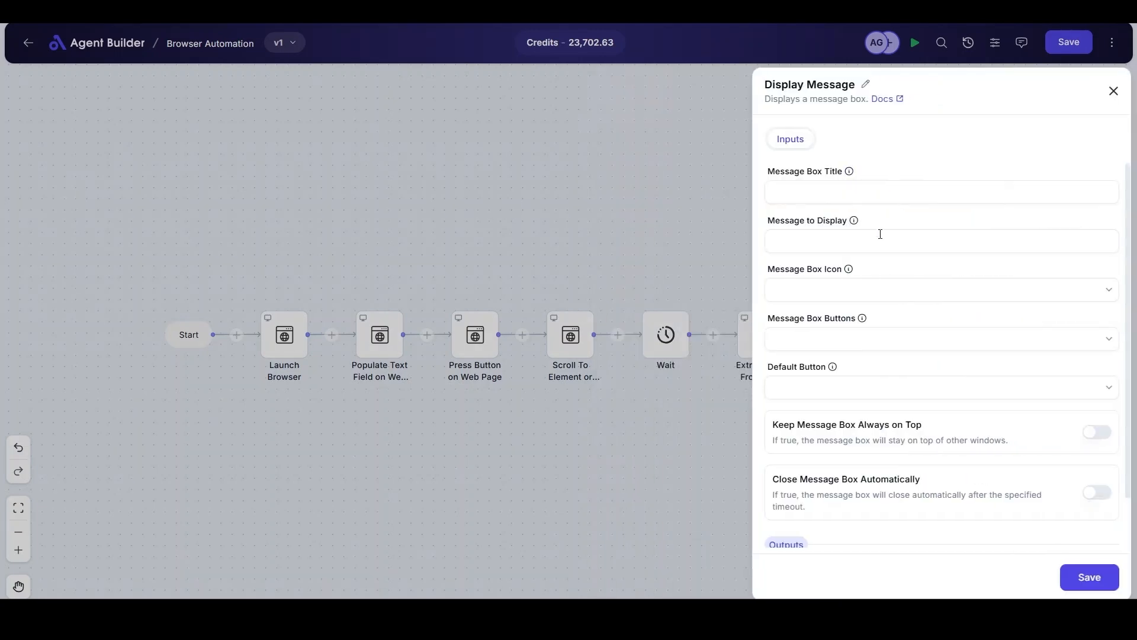
left_click(1074, 221)
left_click(929, 337)
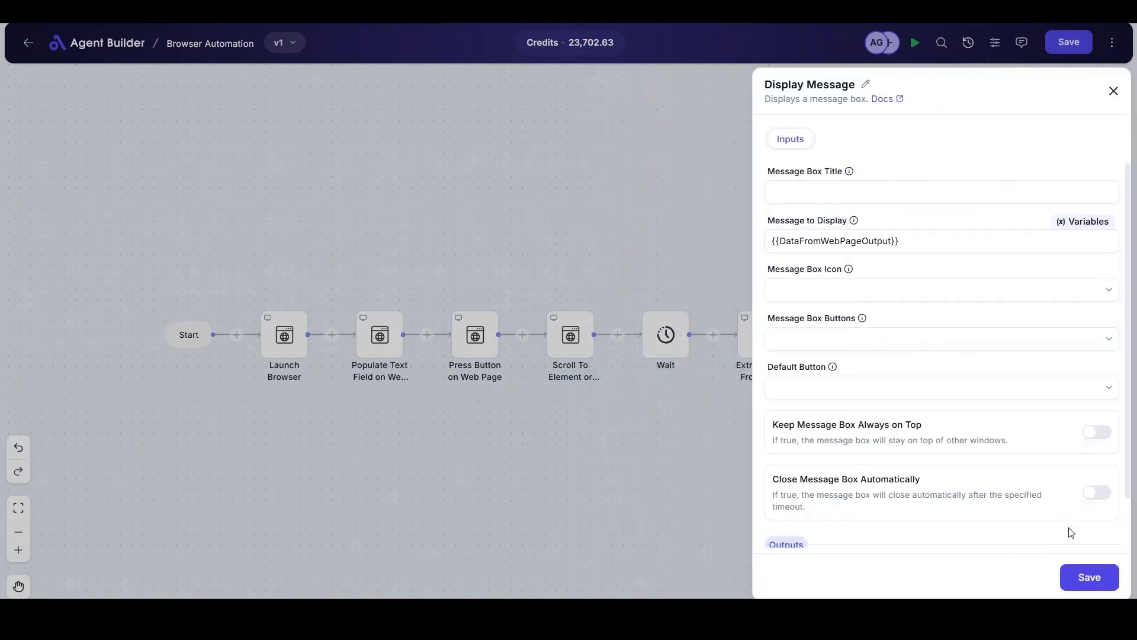
left_click(1087, 577)
Step: Run the workflow to test the extraction of the Climate paragraph, and dismiss the message box
left_click(917, 43)
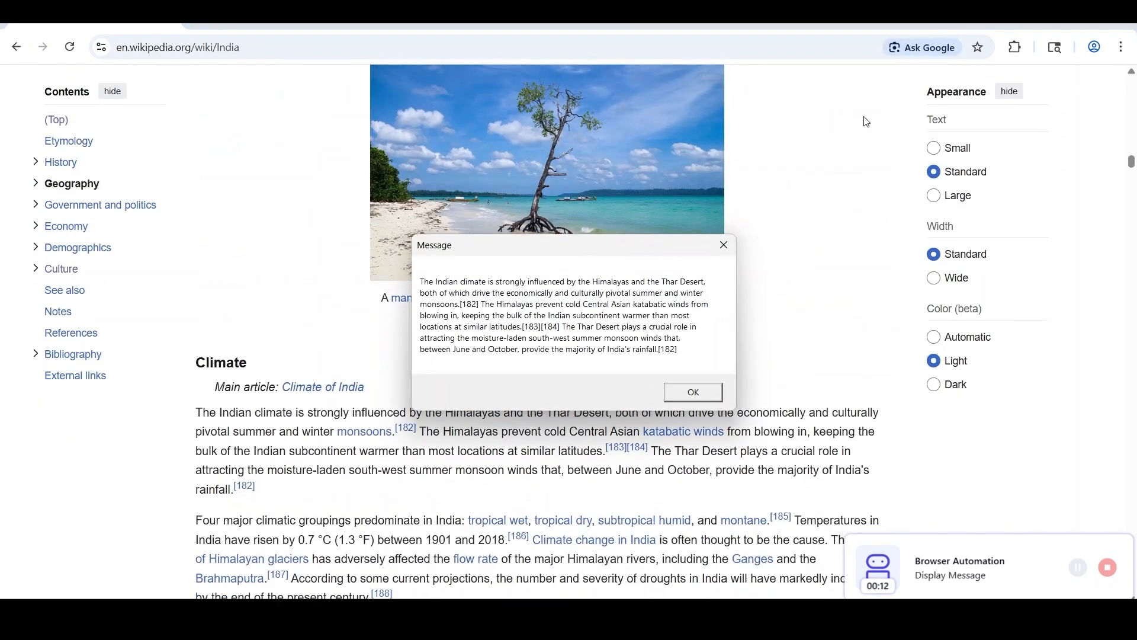
left_click(694, 394)
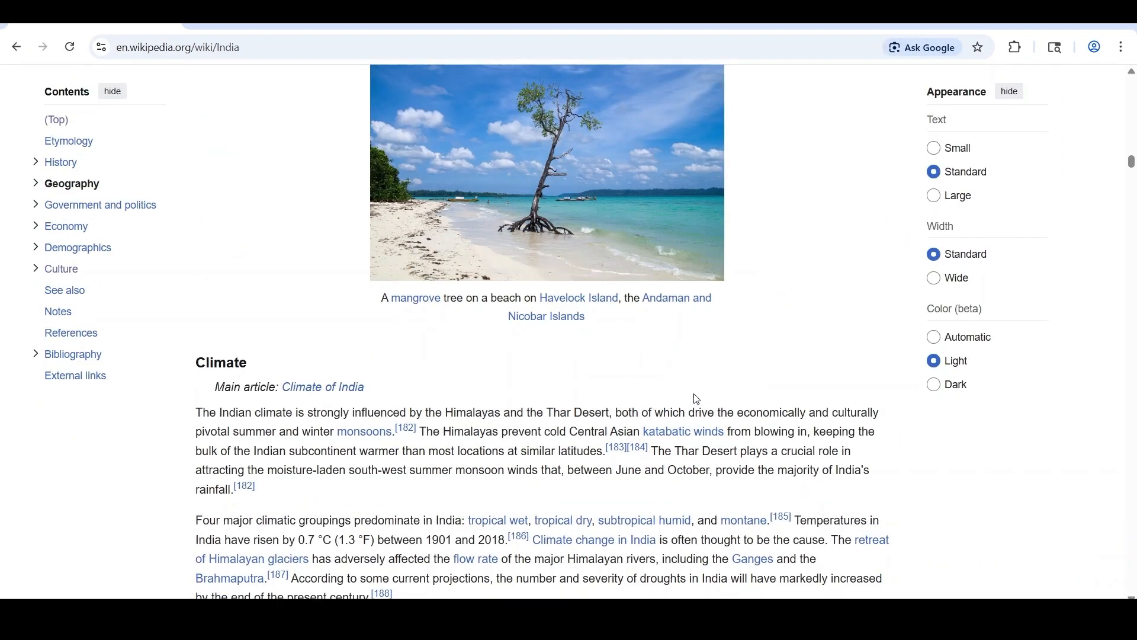
Step: Add another Scroll To Element or Position node after the Display Message node and assign it the WebBrowserInstance variable
scroll(729, 438, "right", 3)
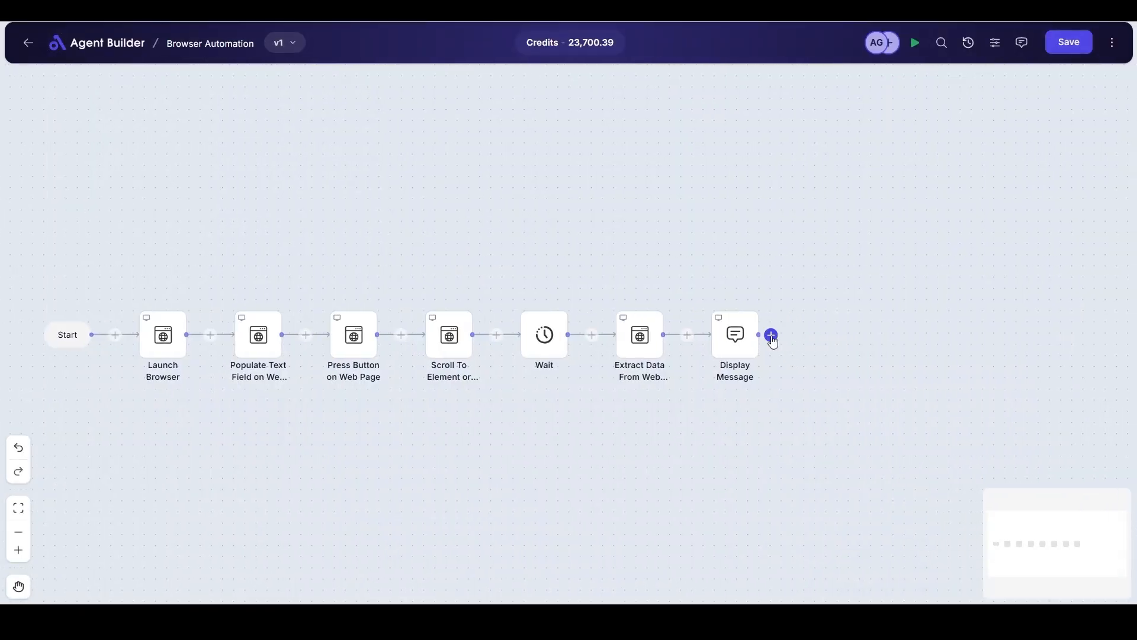
left_click(773, 337)
left_click(788, 403)
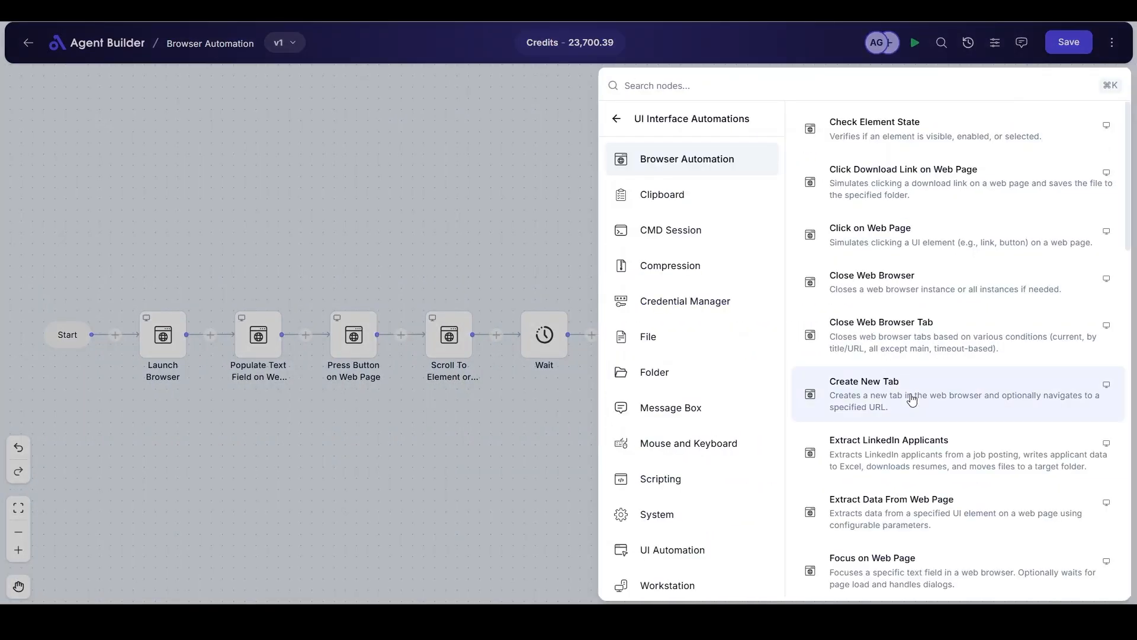
scroll(911, 400, "down", 4)
scroll(912, 400, "down", 7)
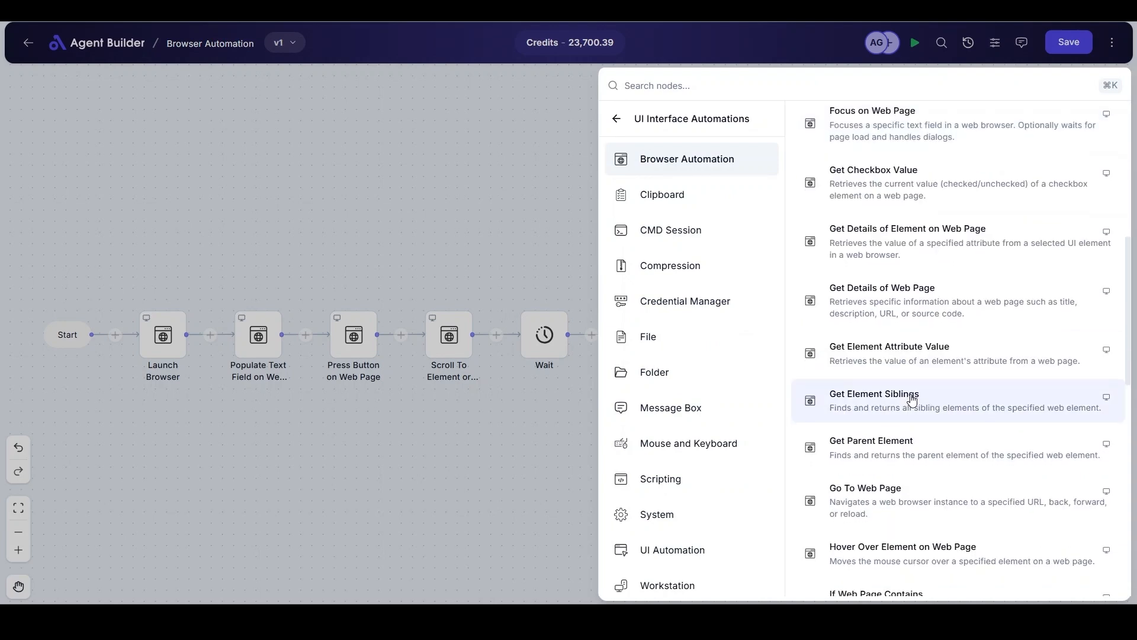
scroll(912, 401, "down", 5)
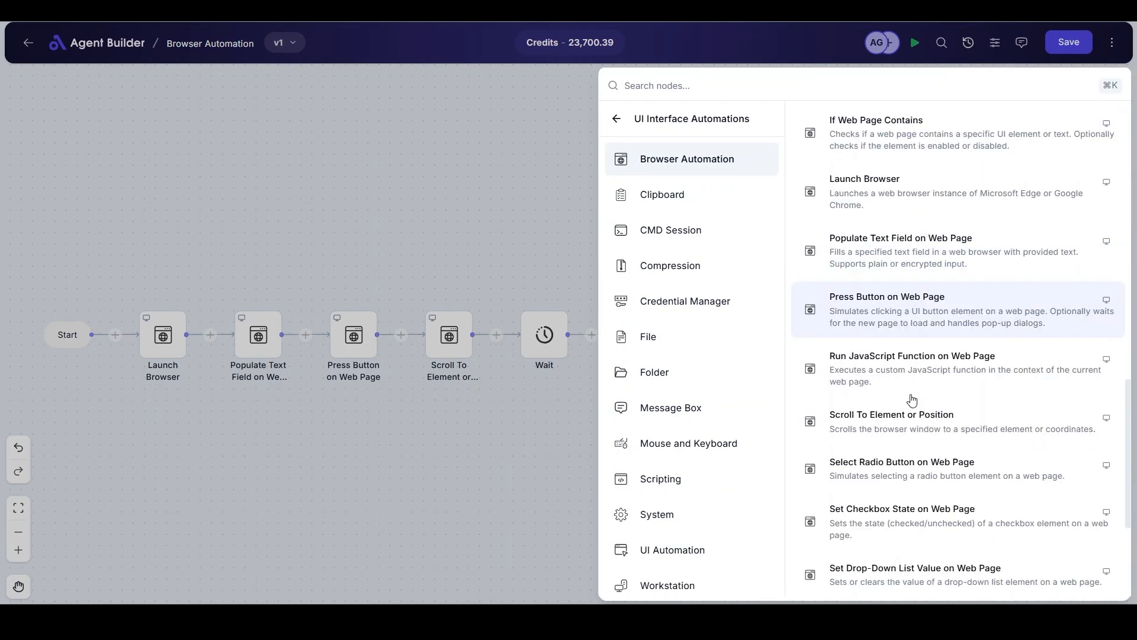
left_click(912, 395)
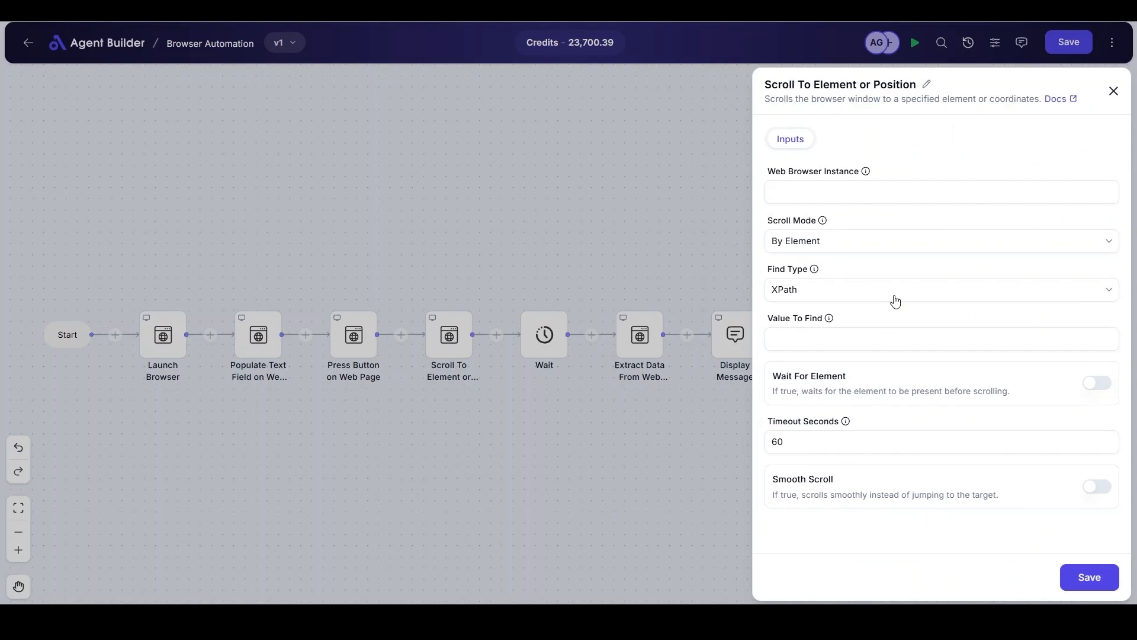
left_click(877, 189)
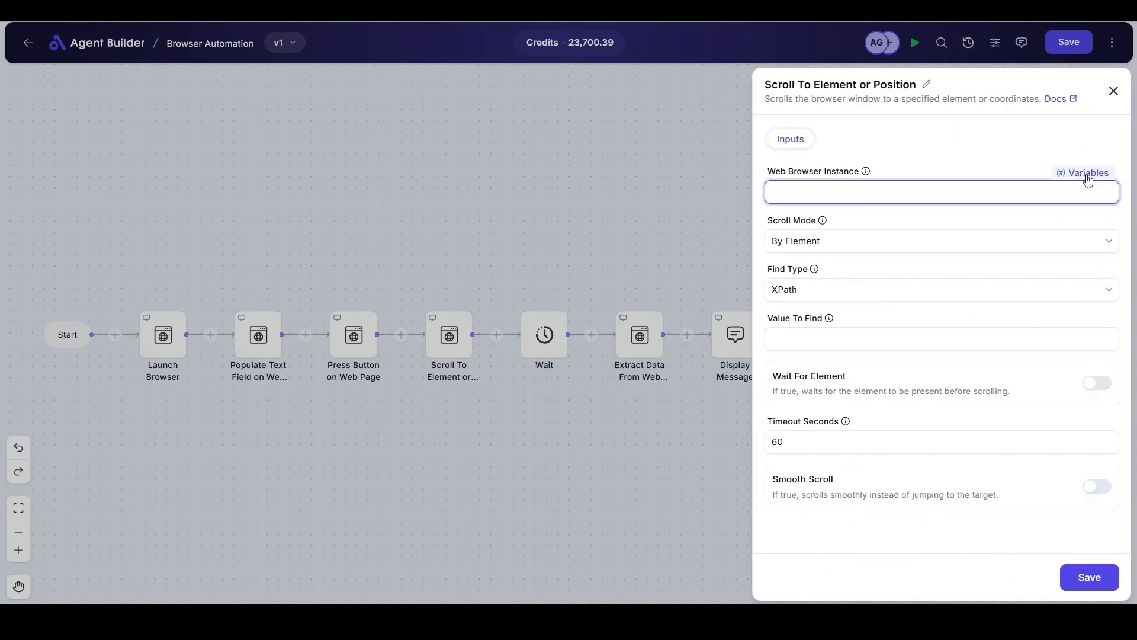
left_click(1089, 175)
left_click(962, 266)
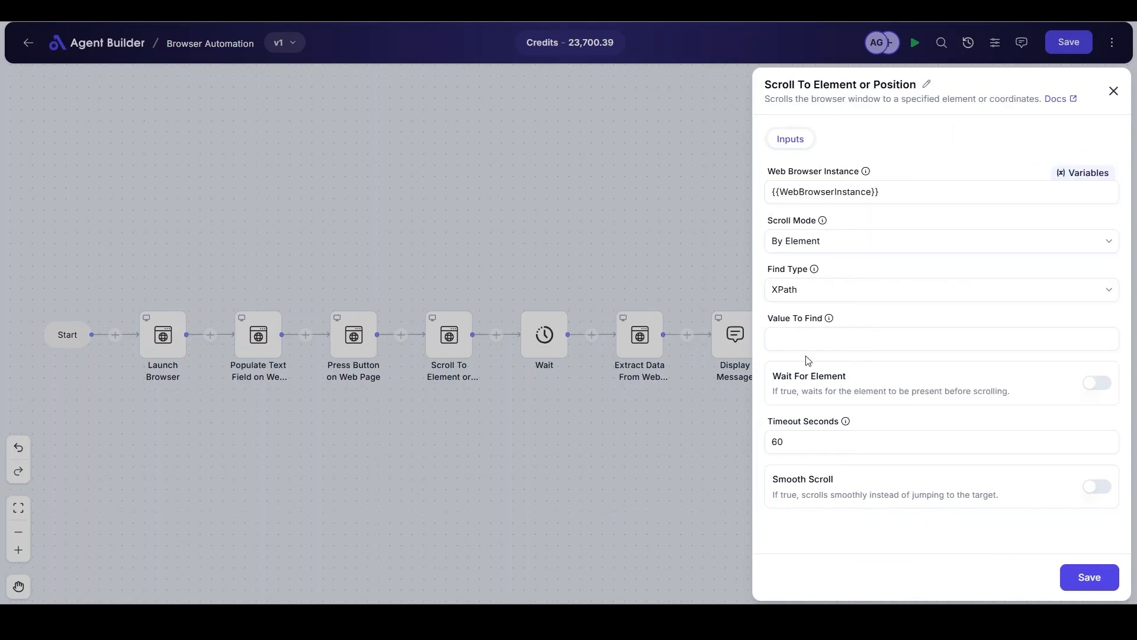
left_click(812, 347)
type("//*[@id=\"mw-content-text\"]/div[2]/ul[4]/li[2]/div[1]/span/a/img")
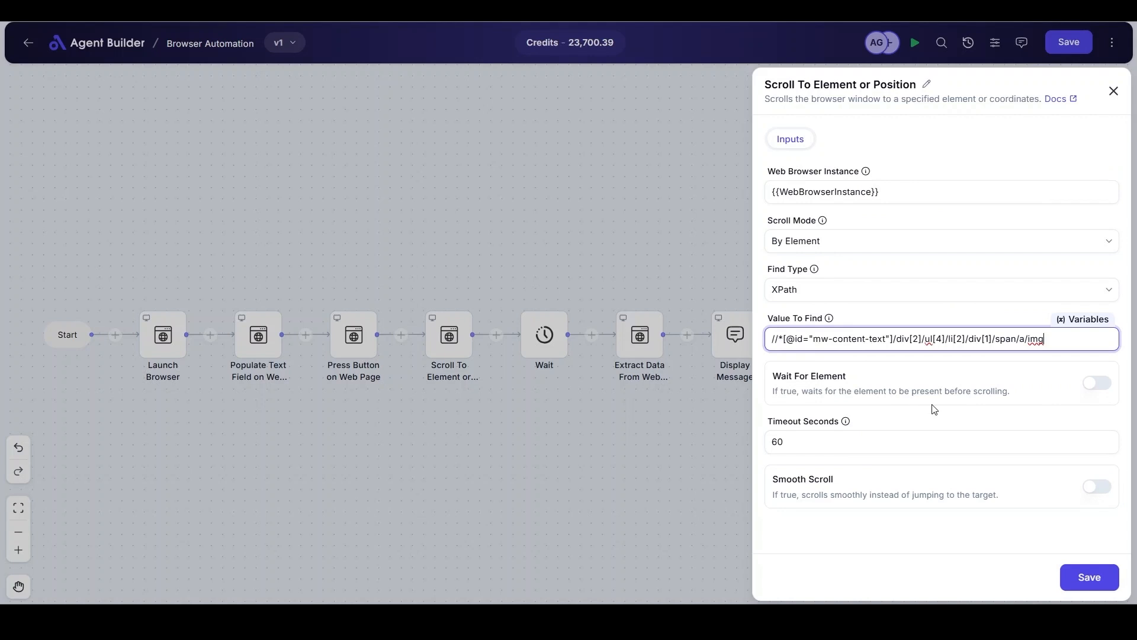
left_click(1094, 390)
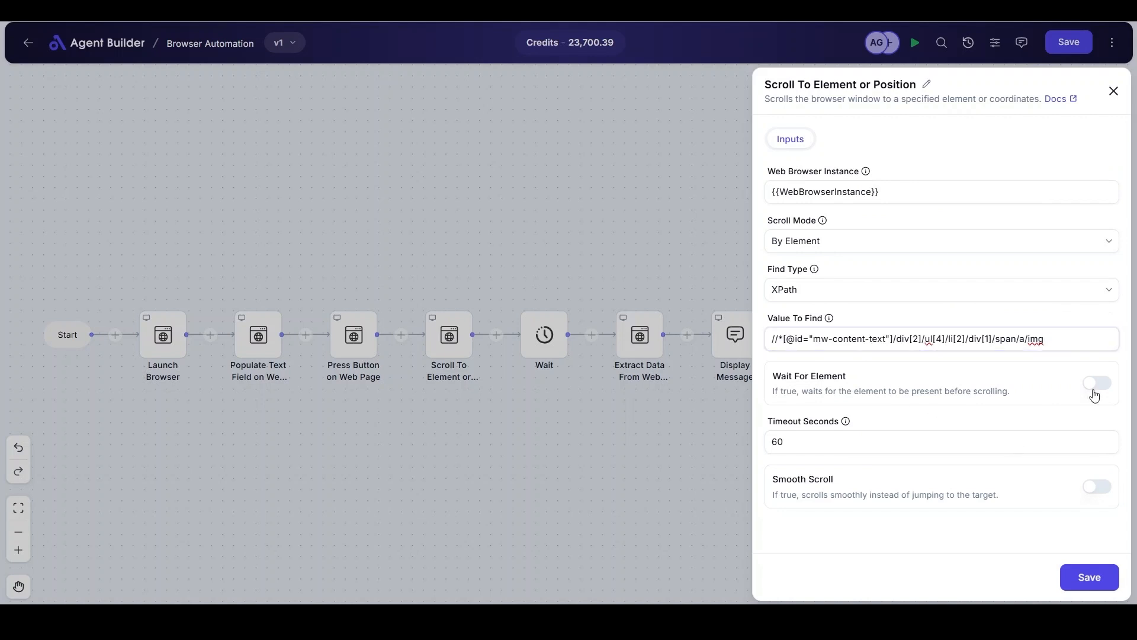
left_click(1096, 383)
left_click(1096, 486)
left_click(1089, 577)
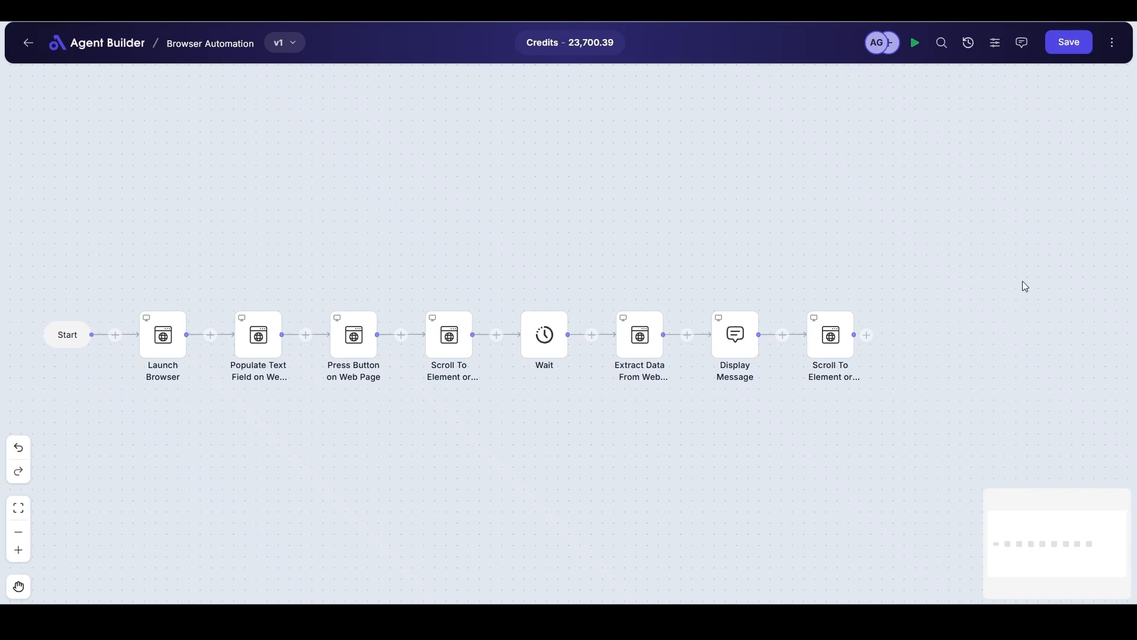
Step: Add a Wait node after the second Scroll To Element or Position node with a duration of 2 seconds, and save it
left_click(868, 335)
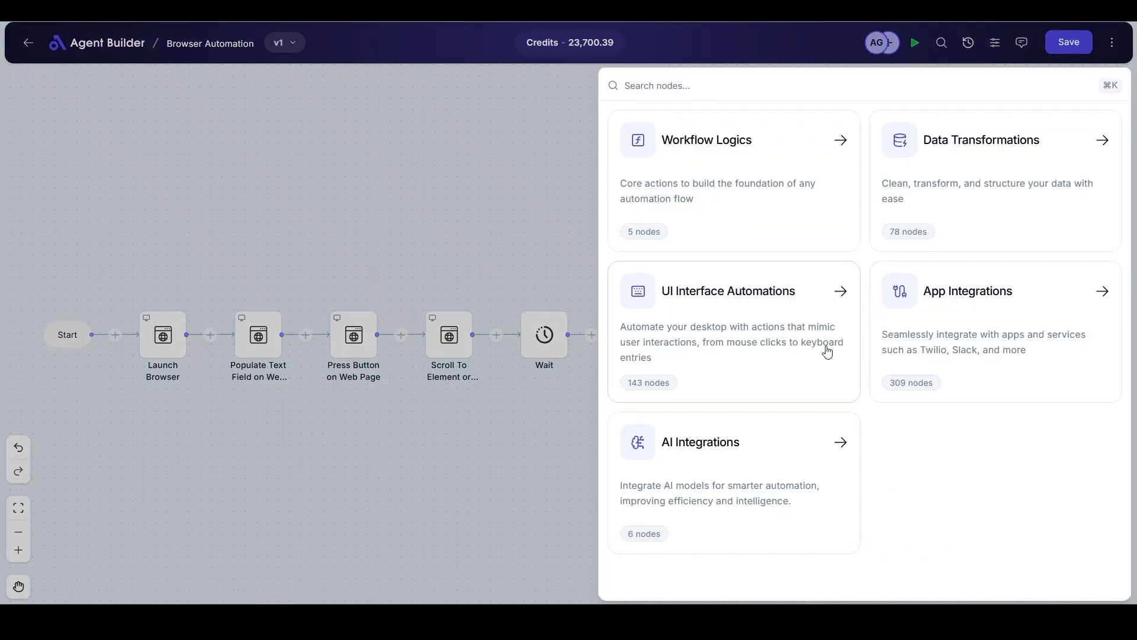
left_click(844, 230)
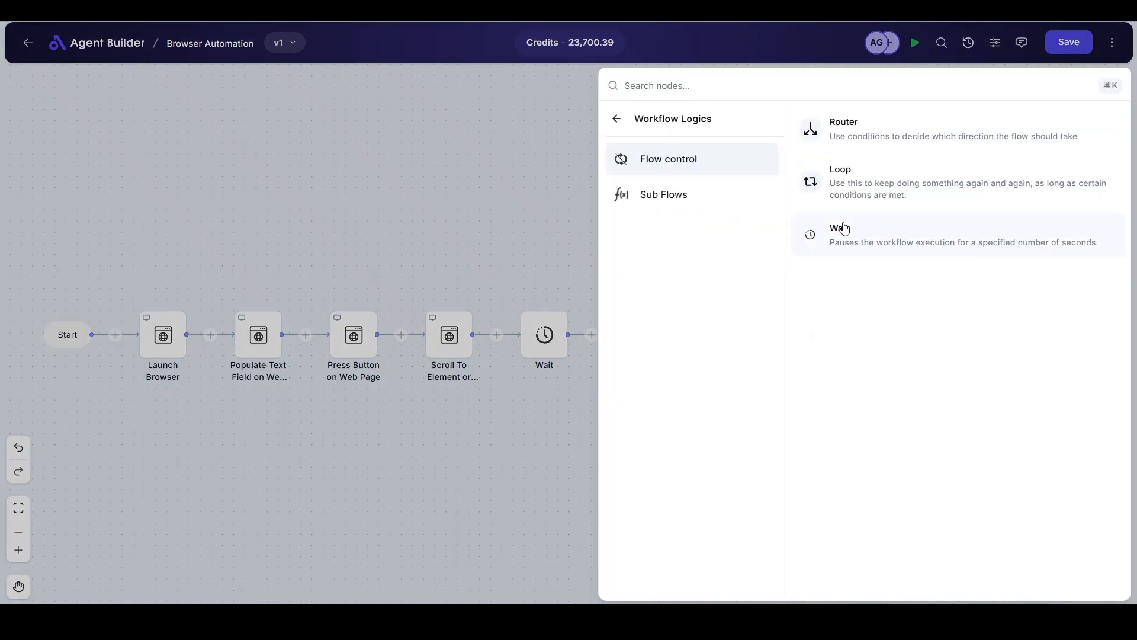
left_click(865, 245)
left_click(857, 191)
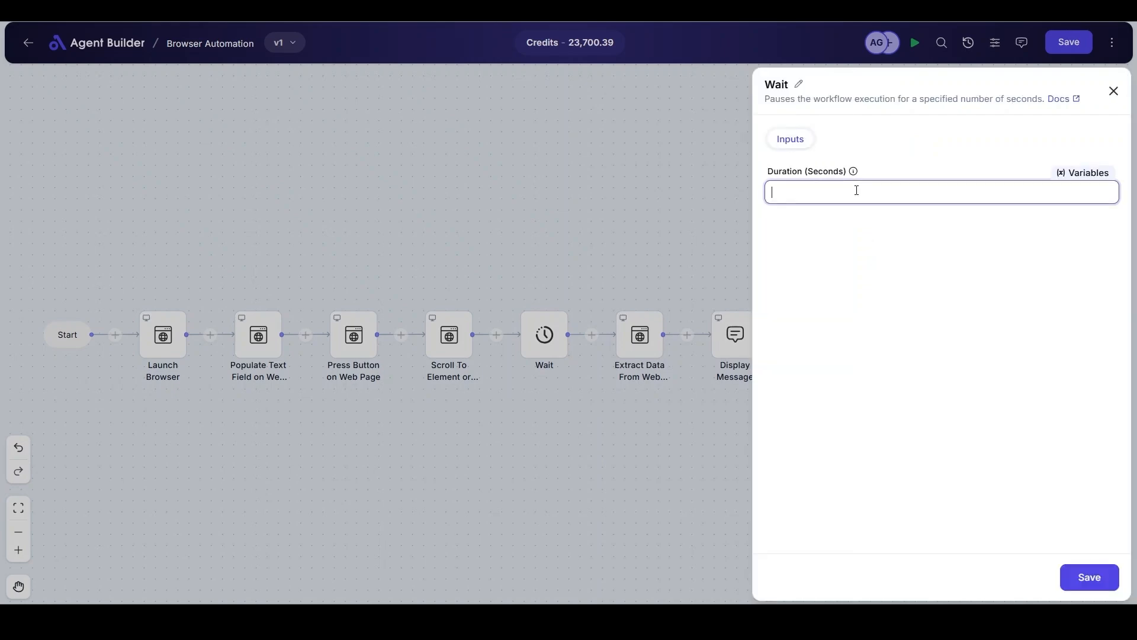
type("2")
left_click(1090, 577)
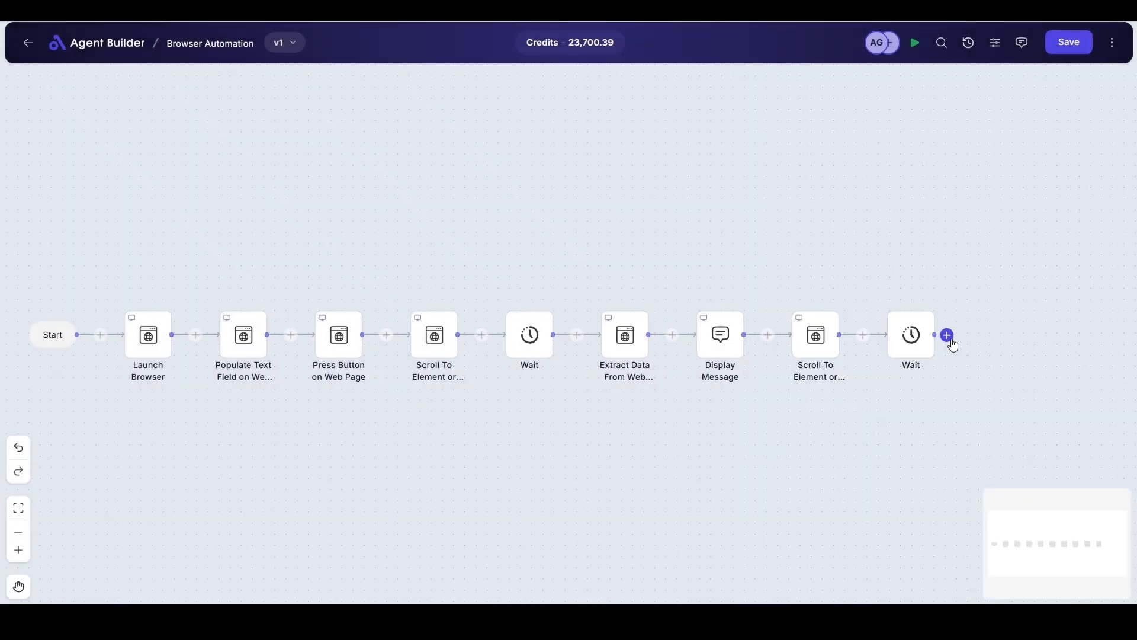
left_click(946, 335)
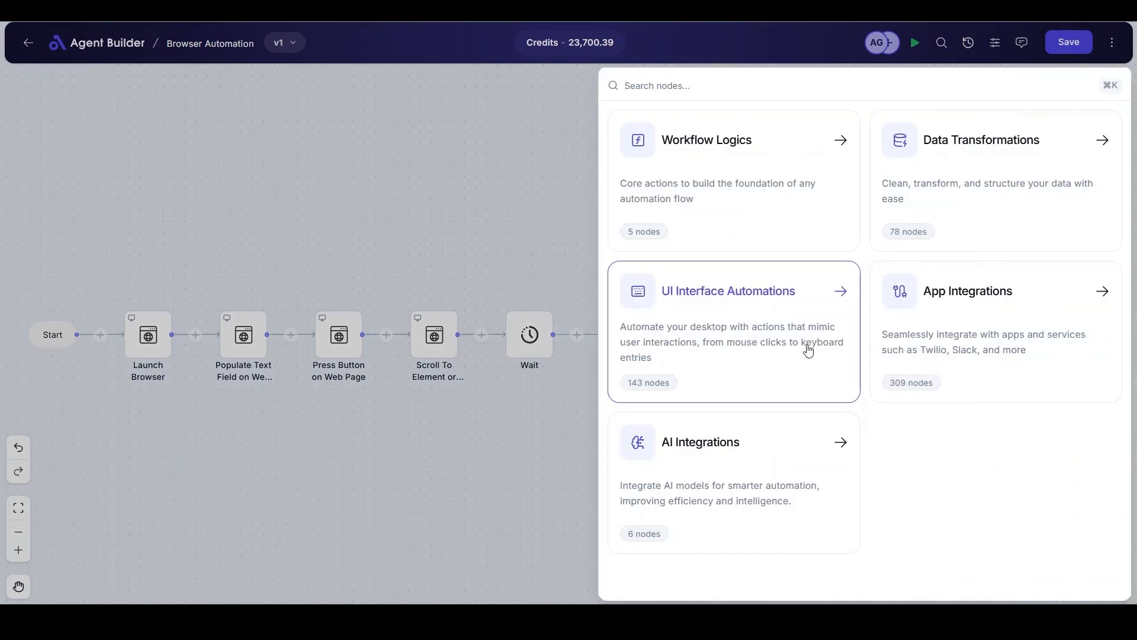
left_click(809, 351)
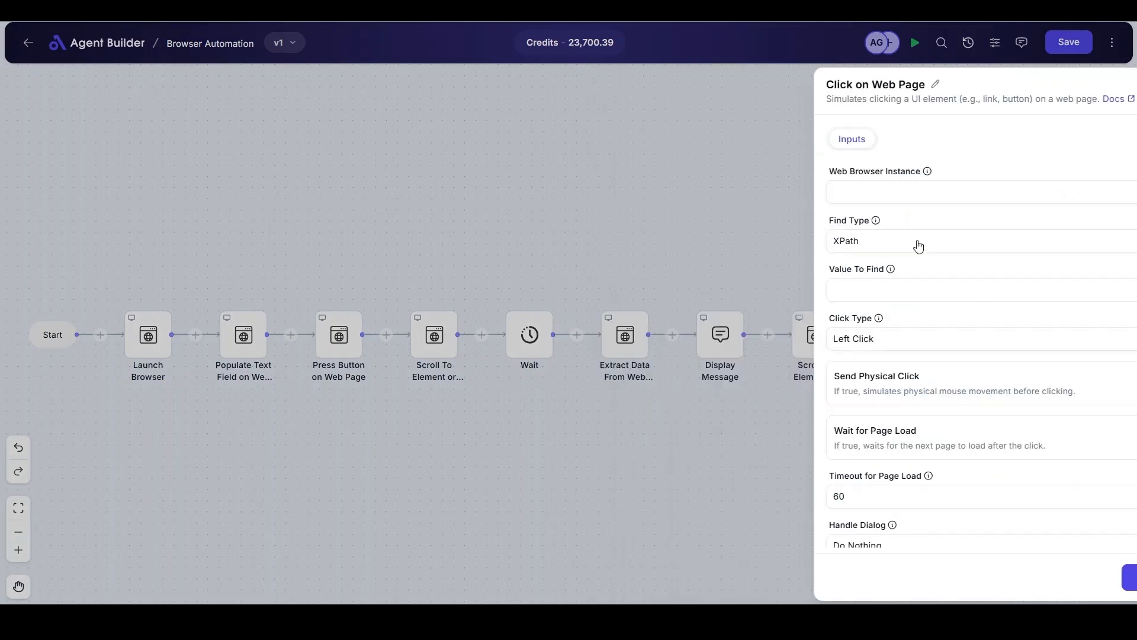
left_click(922, 185)
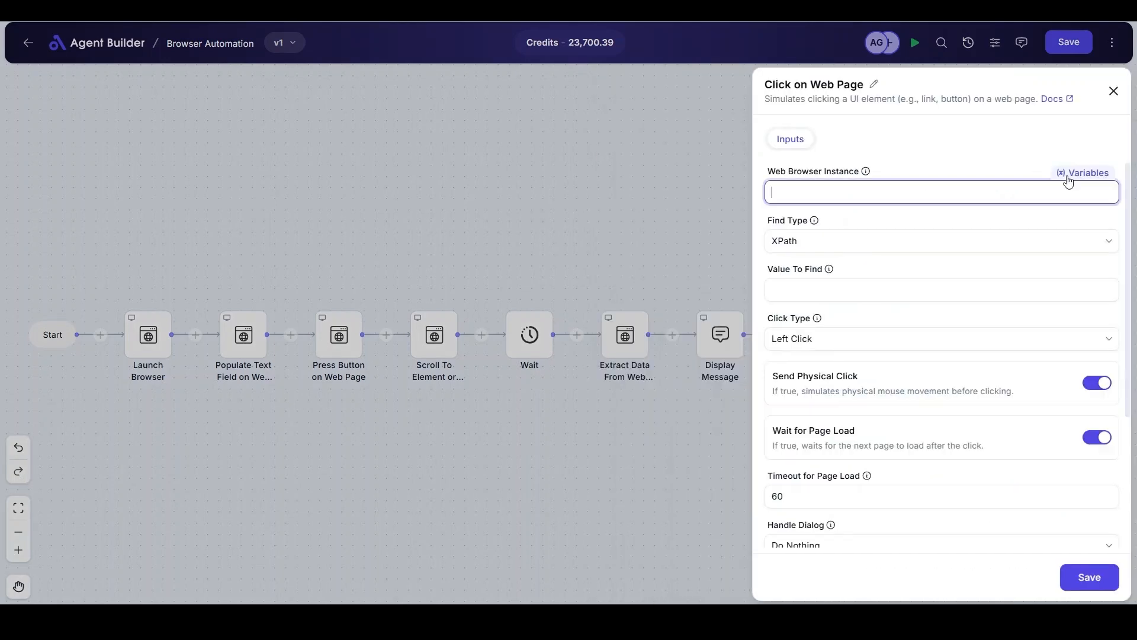
left_click(924, 266)
left_click(851, 291)
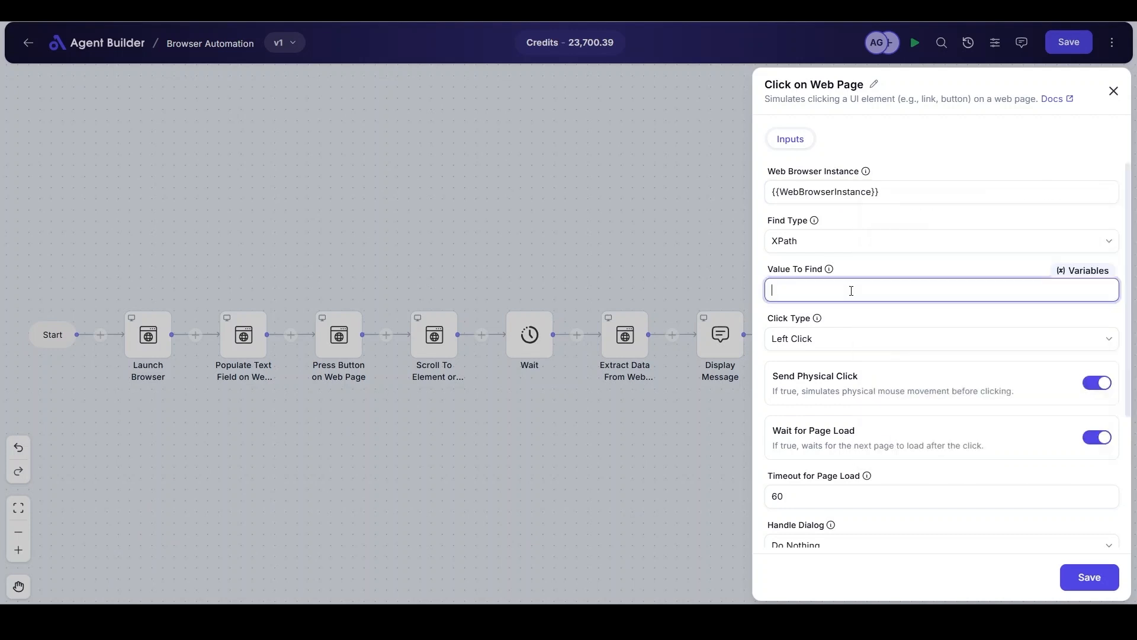
type("//*[@id=\"mw-content-text\"]/div[2]/ul[4]/li[2]/div[1]")
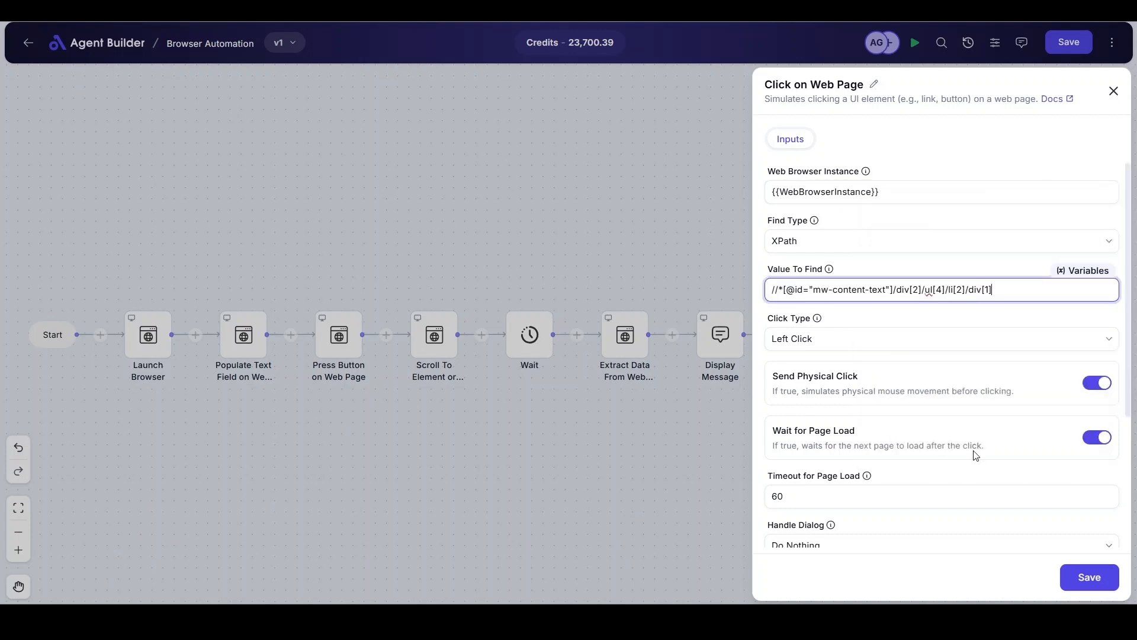
scroll(977, 455, "down", 3)
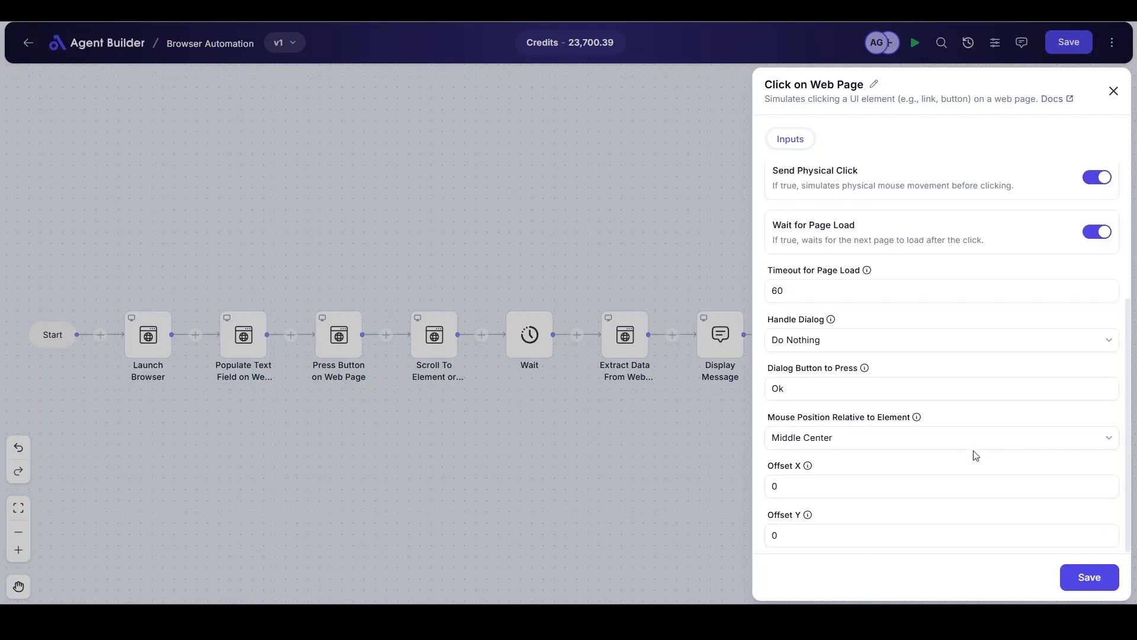
left_click(1076, 575)
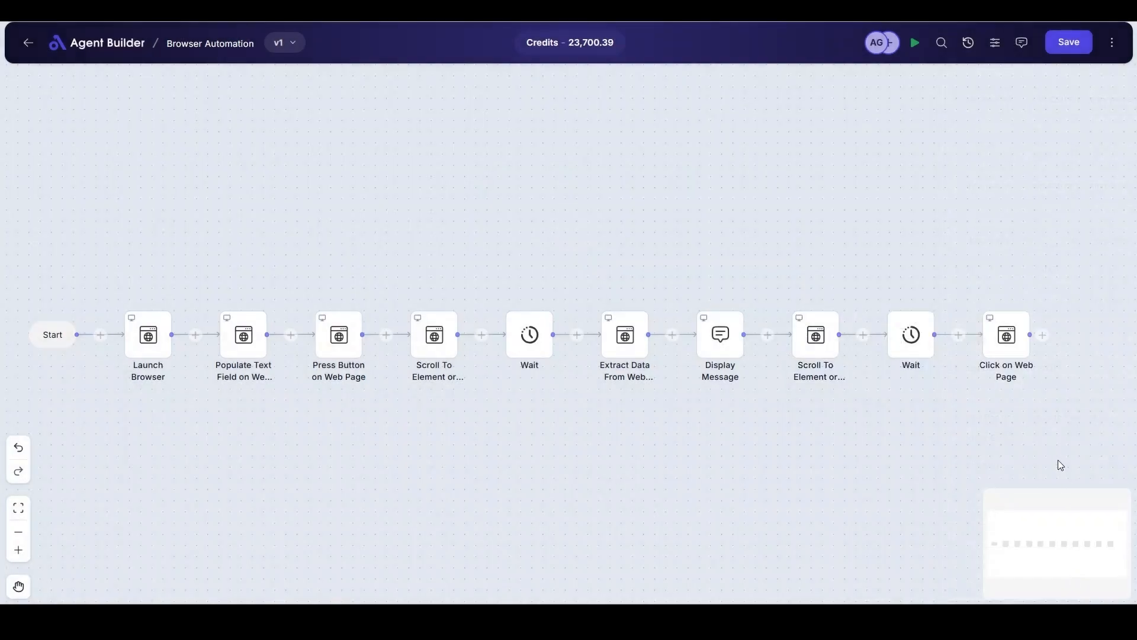
Step: Add a Wait node after the Click on Web Page node with a duration of 4 seconds, and save it
scroll(1058, 460, "right", 3)
left_click(901, 335)
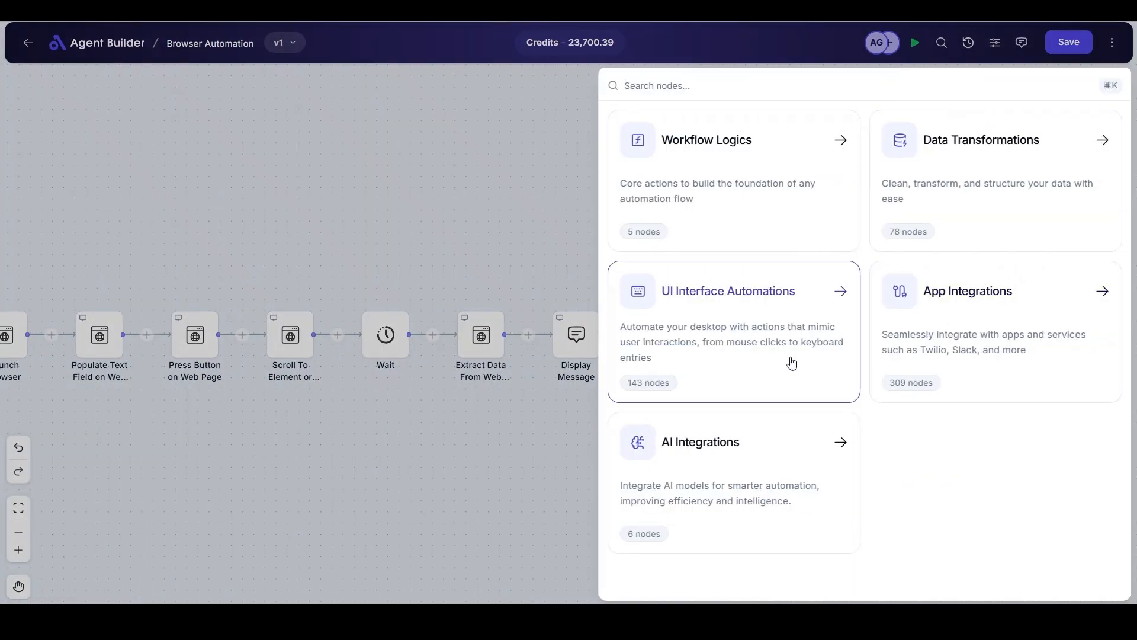
left_click(787, 234)
left_click(859, 241)
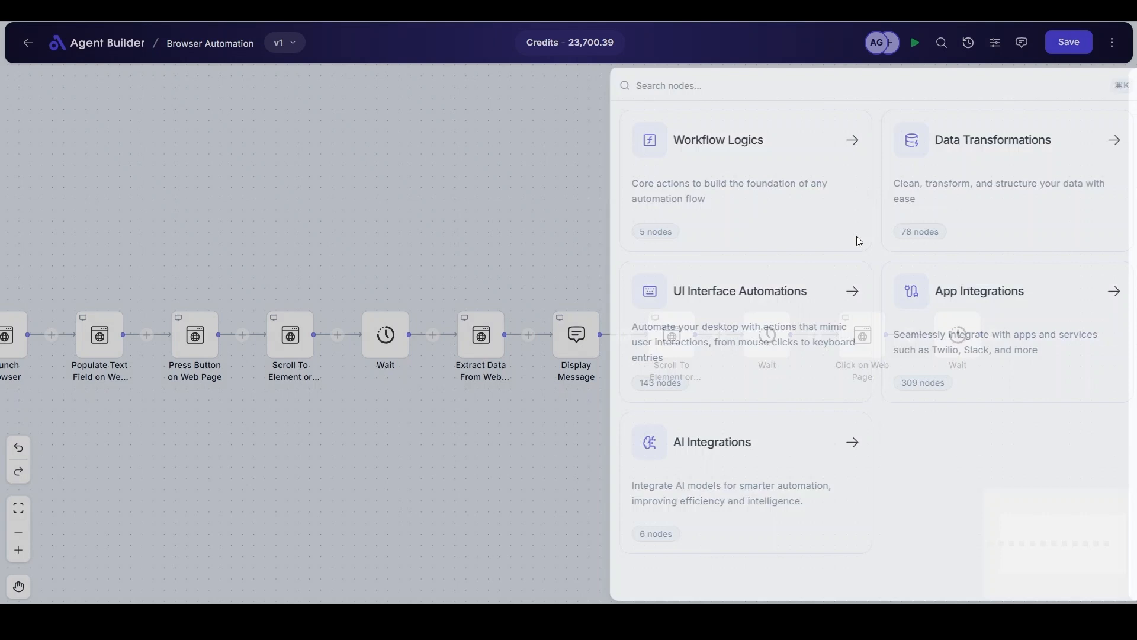
left_click(823, 190)
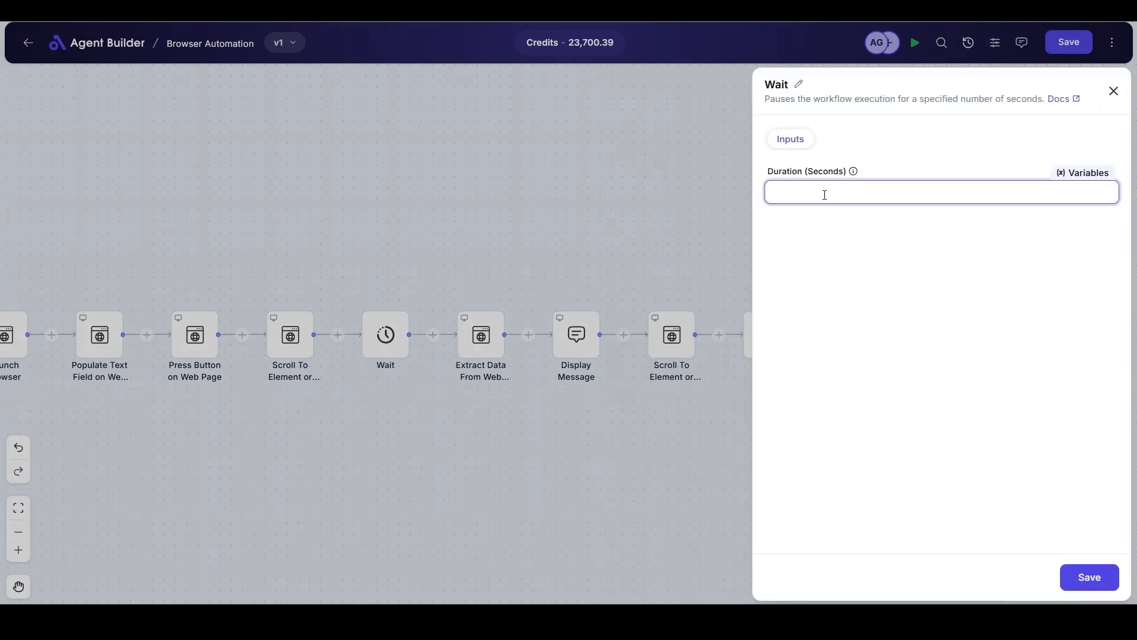
type("4")
left_click(1077, 577)
Step: Add a Close Web Browser node at the end of the workflow, assign it the WebBrowserInstance variable, and save it
left_click(995, 335)
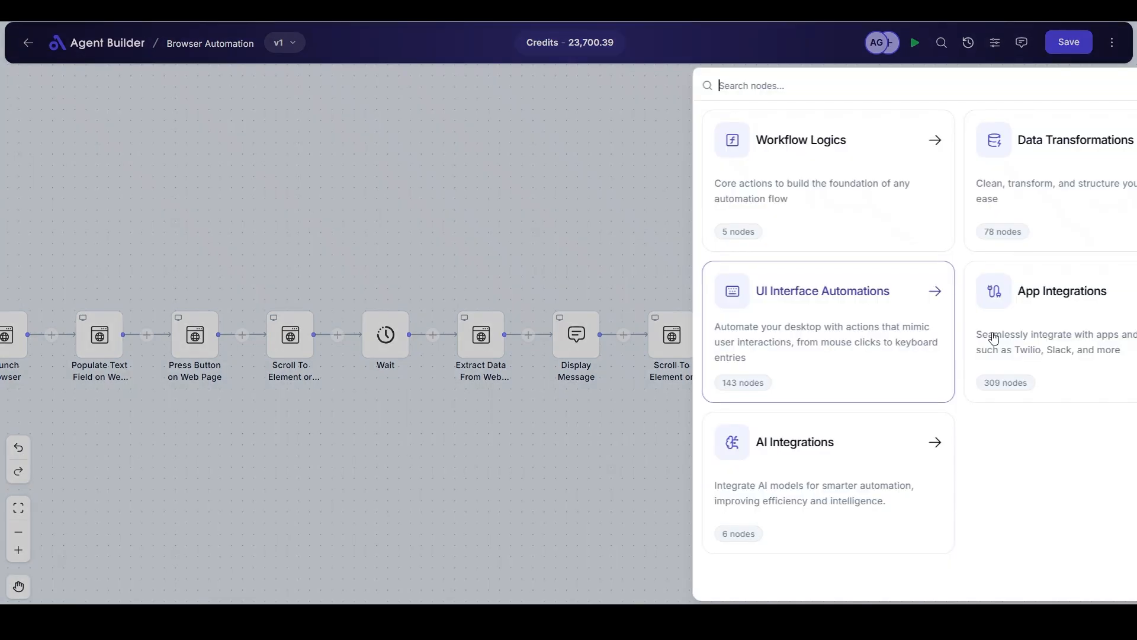
left_click(800, 332)
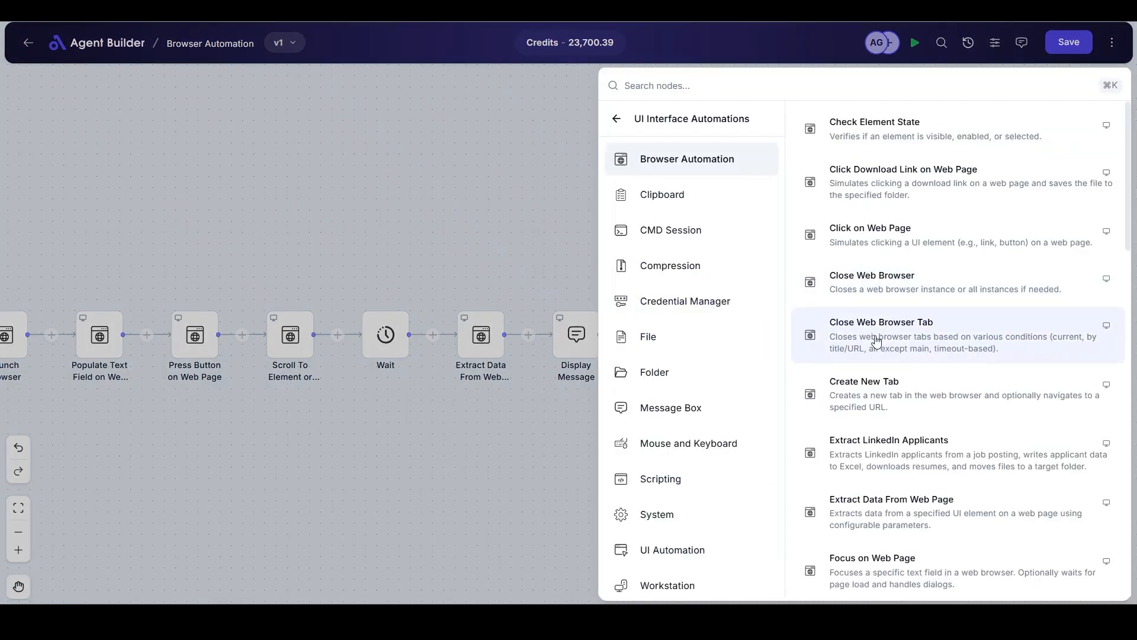
left_click(885, 301)
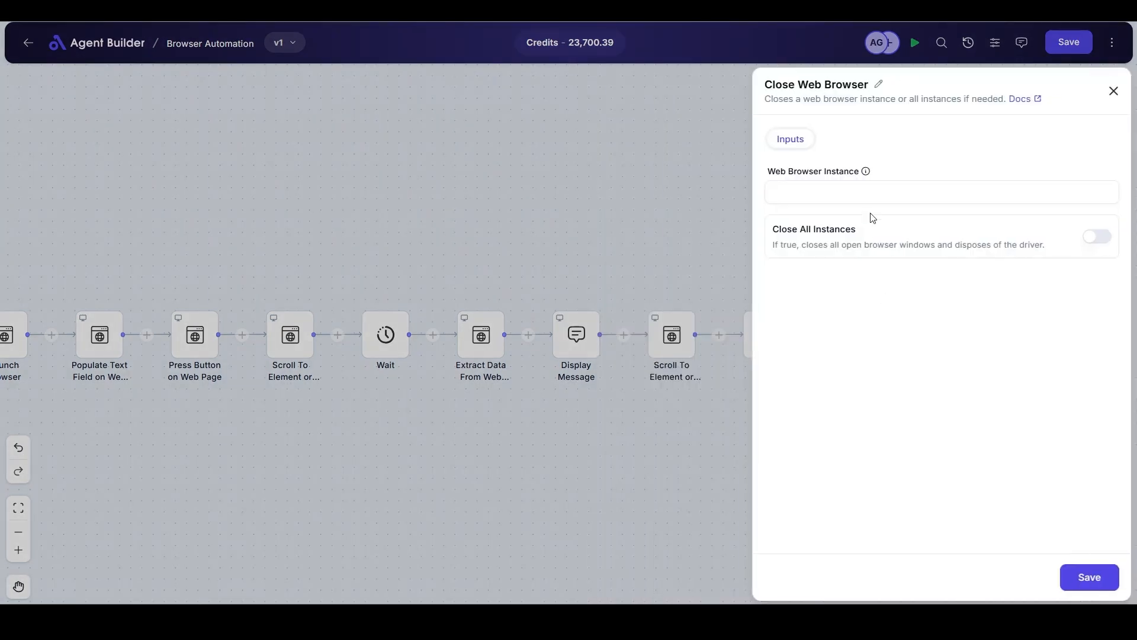
left_click(1065, 174)
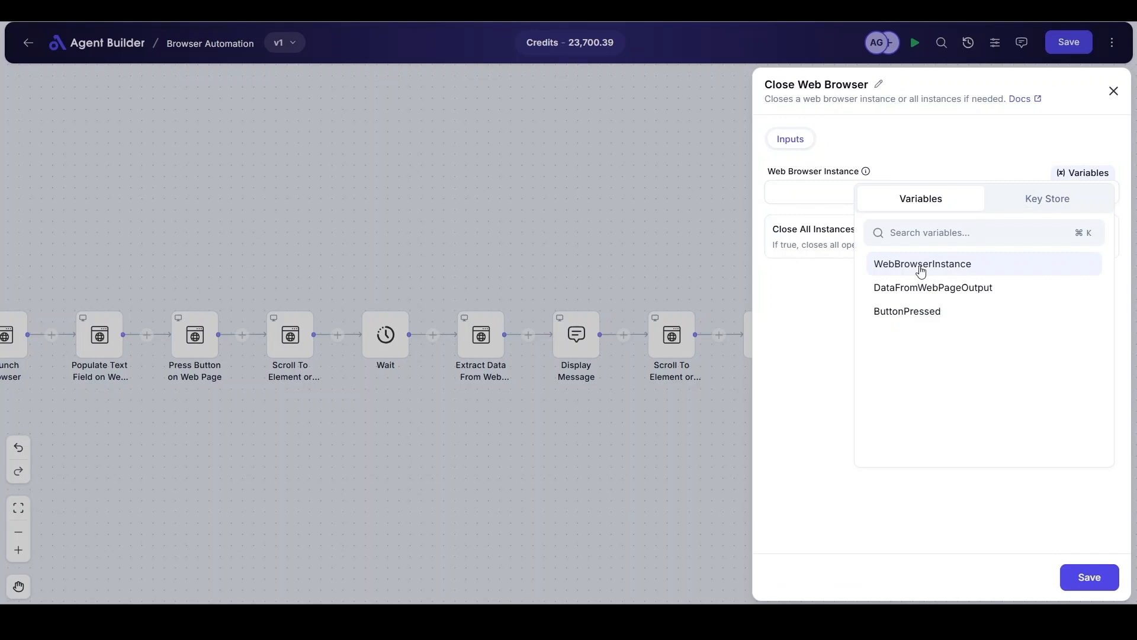
left_click(921, 264)
left_click(1090, 578)
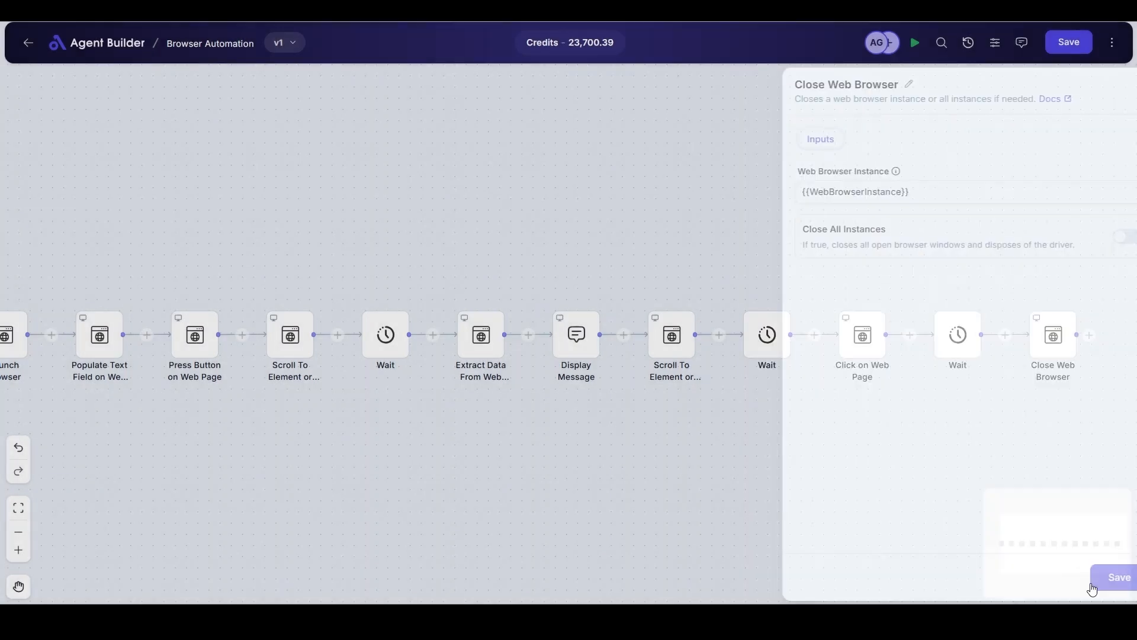
Step: Run the complete workflow, dismissing its message box, and check the Close Web Browser status in the agent execution logs
left_click(908, 51)
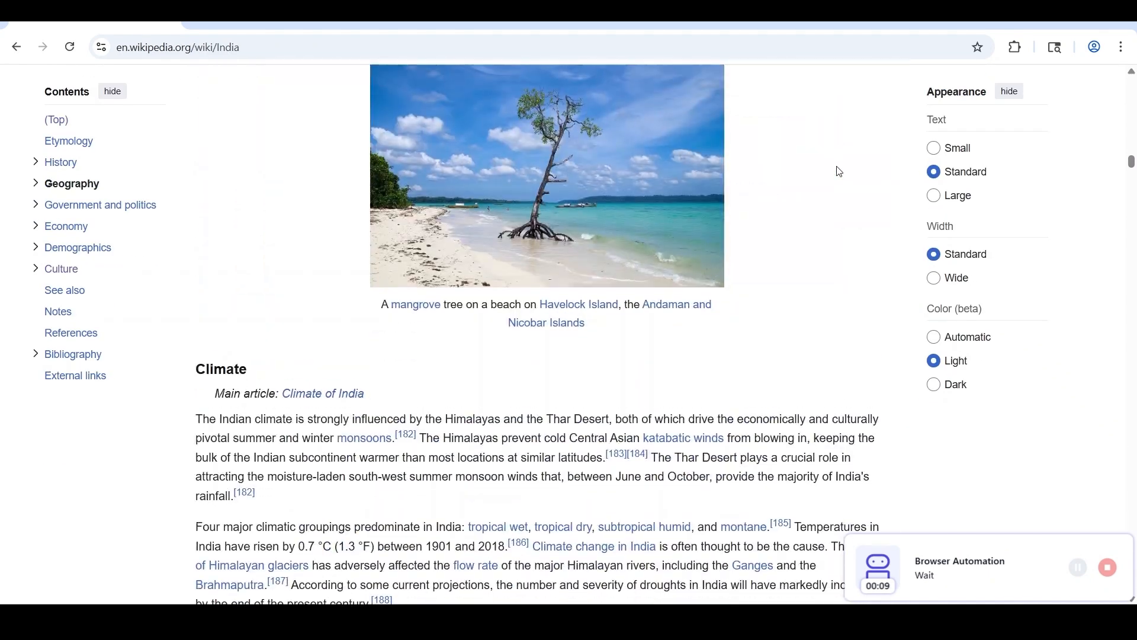
left_click(682, 394)
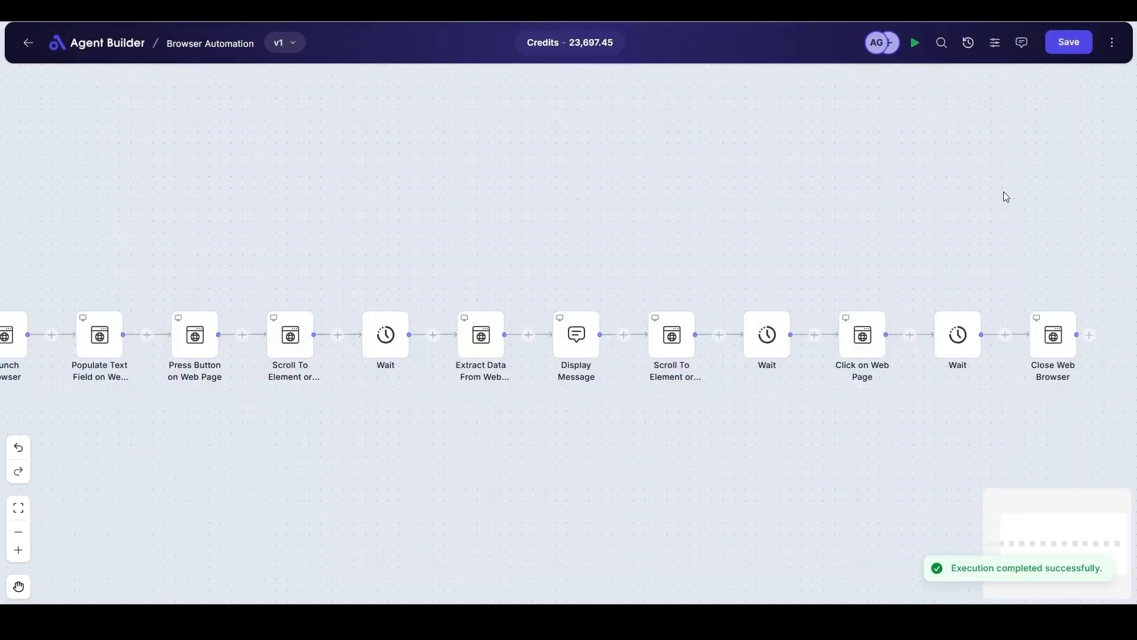
left_click(1113, 42)
left_click(1028, 84)
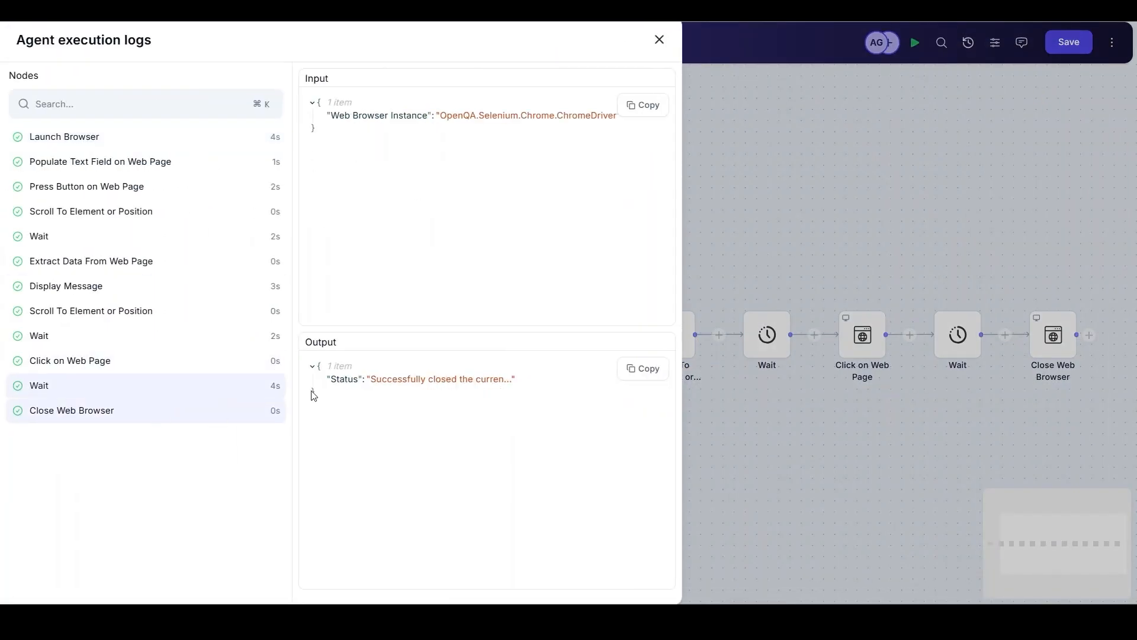
left_click(394, 379)
left_click(660, 40)
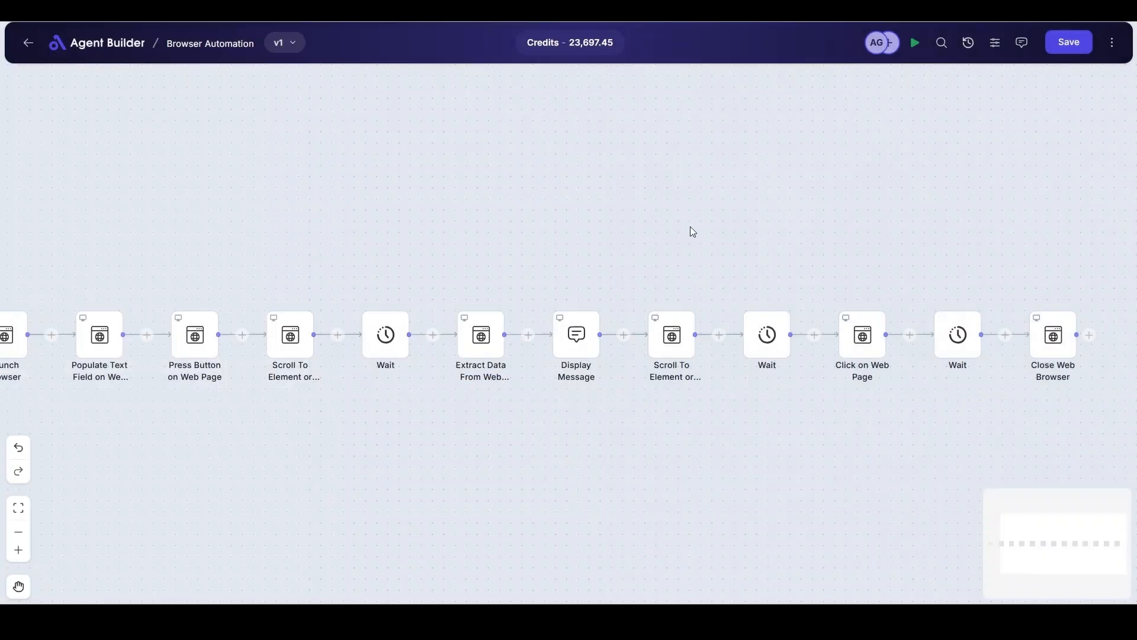